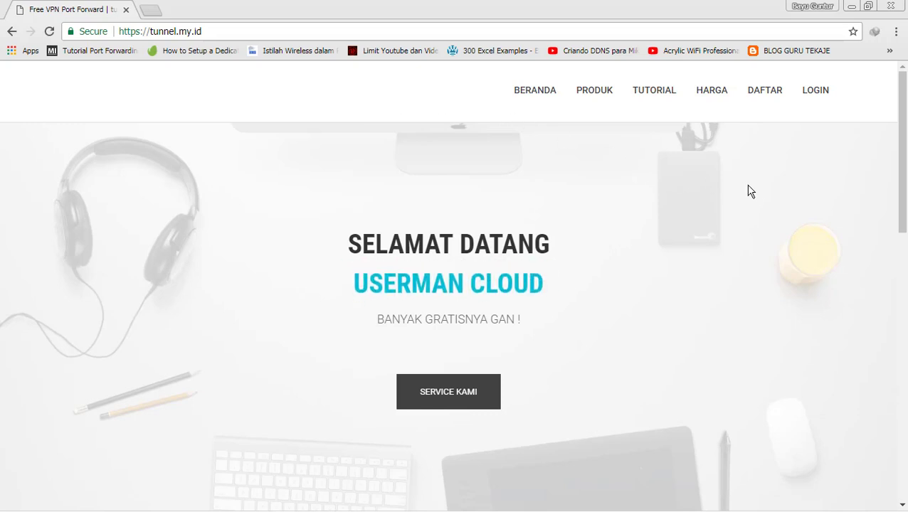
- Open the member login page, glance at the Register form, and return to Login
left_click(816, 91)
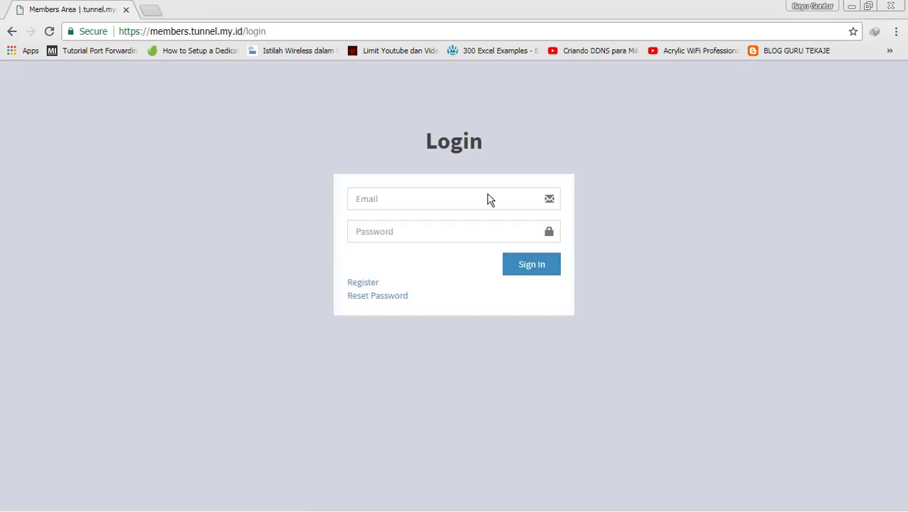
left_click(370, 288)
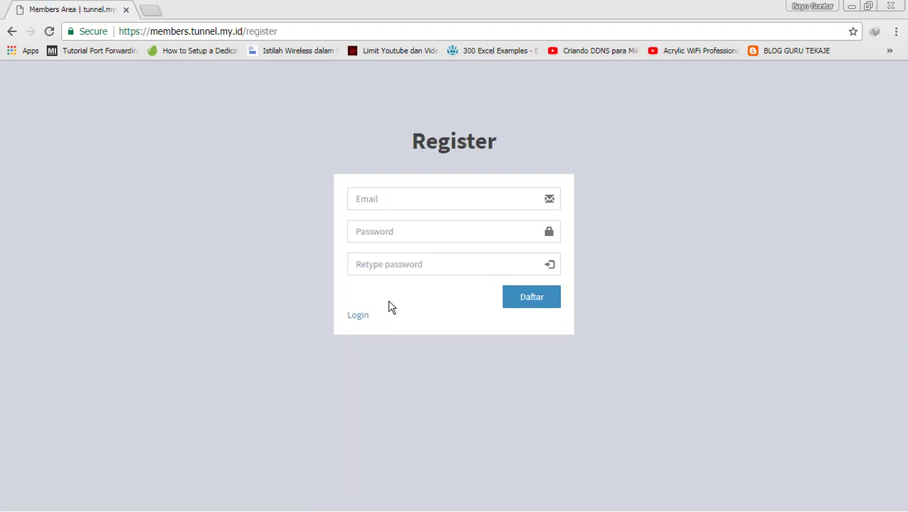
left_click(359, 322)
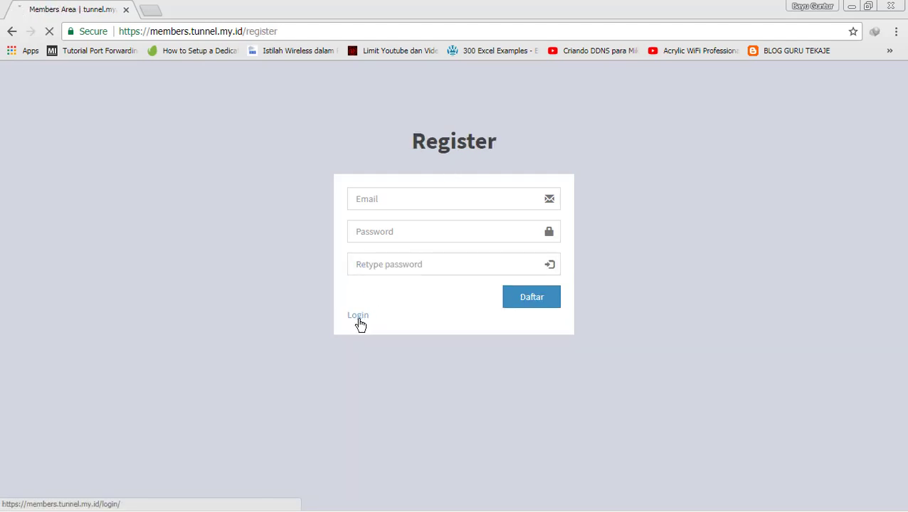
- Sign in with the suggested account e-mail and the account password
left_click(407, 202)
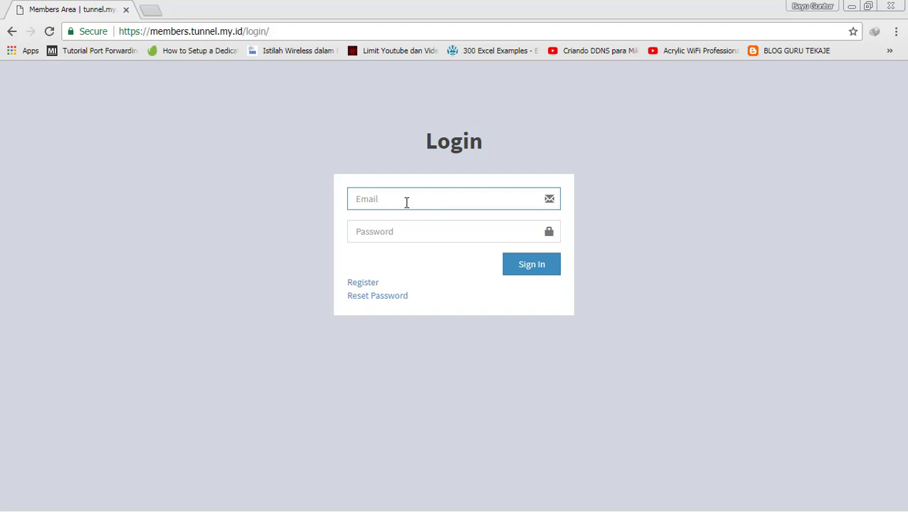
type("ba")
key("Down")
key("Tab")
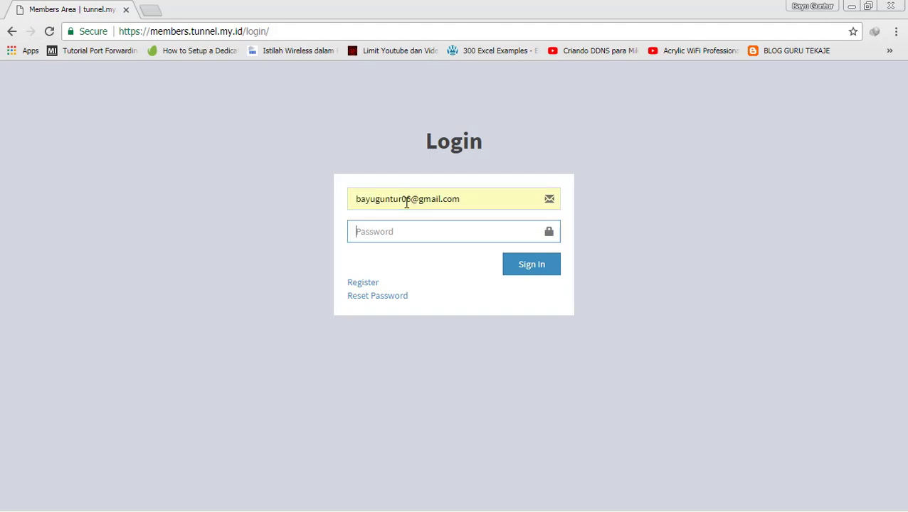
type("1******************")
left_click(528, 267)
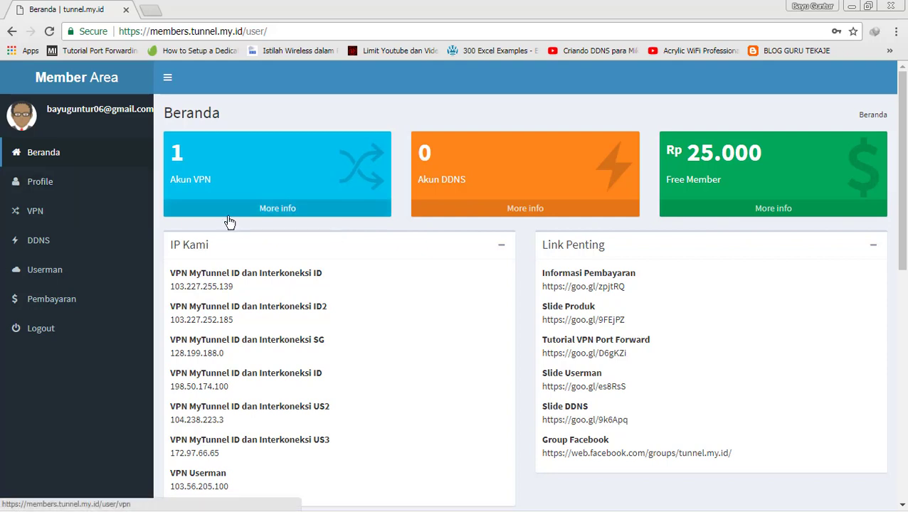
- Open the Add VPN Account form from the VPN list and browse the Lokasi Server choices
left_click(68, 209)
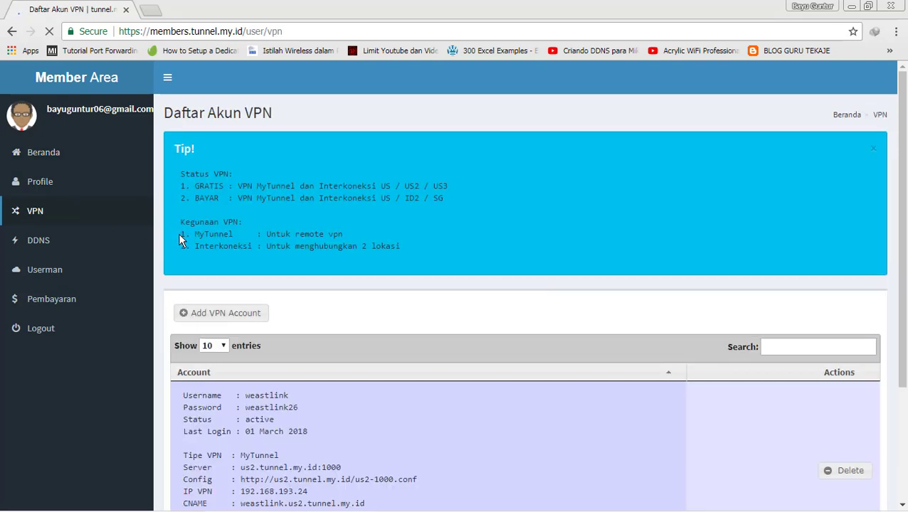
left_click(226, 315)
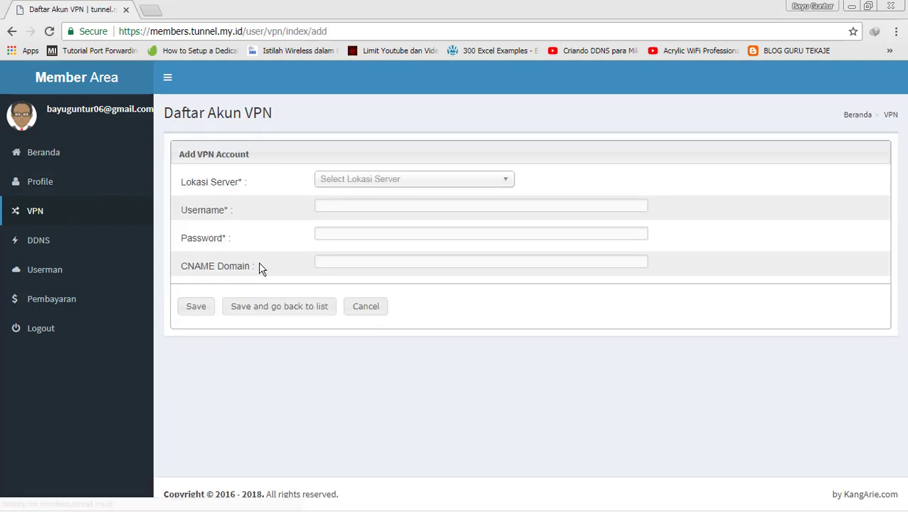
left_click(372, 184)
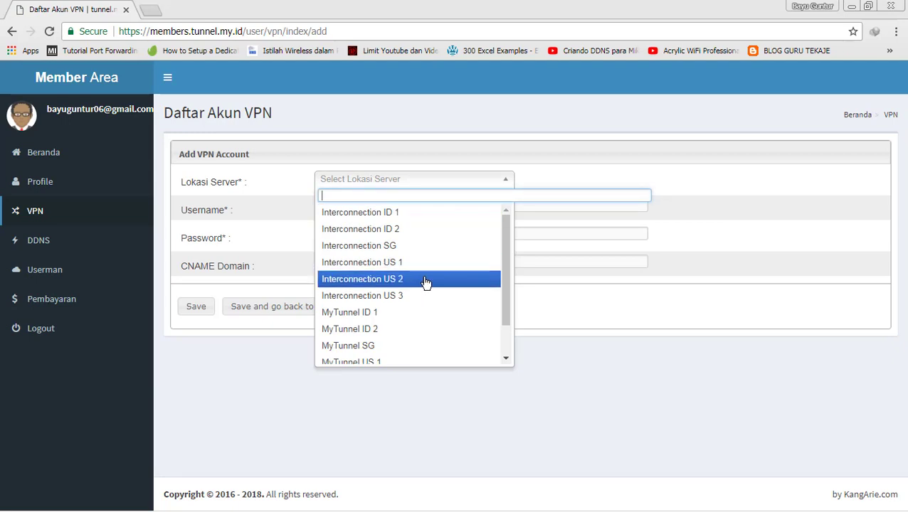
left_click_drag(507, 283, 506, 323)
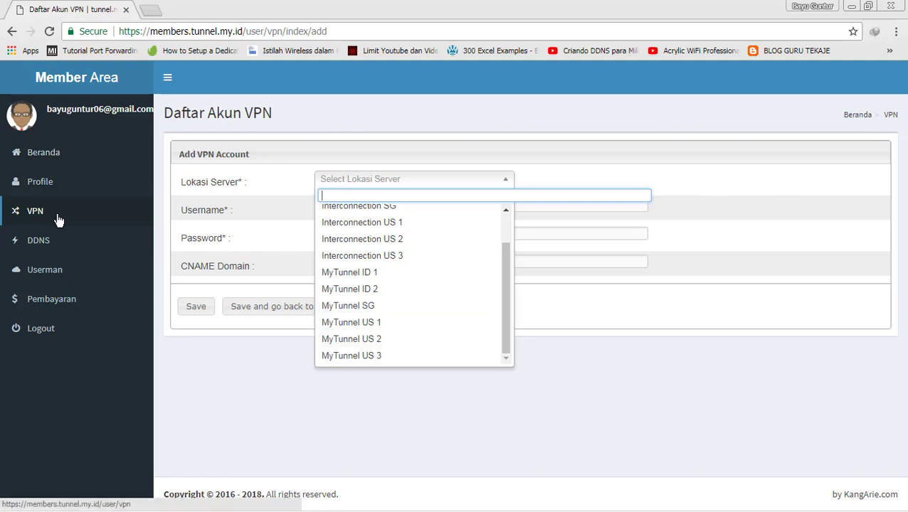
- Reopen the Add VPN Account form, choose MyTunnel ID 2, and enter a test username
left_click(41, 165)
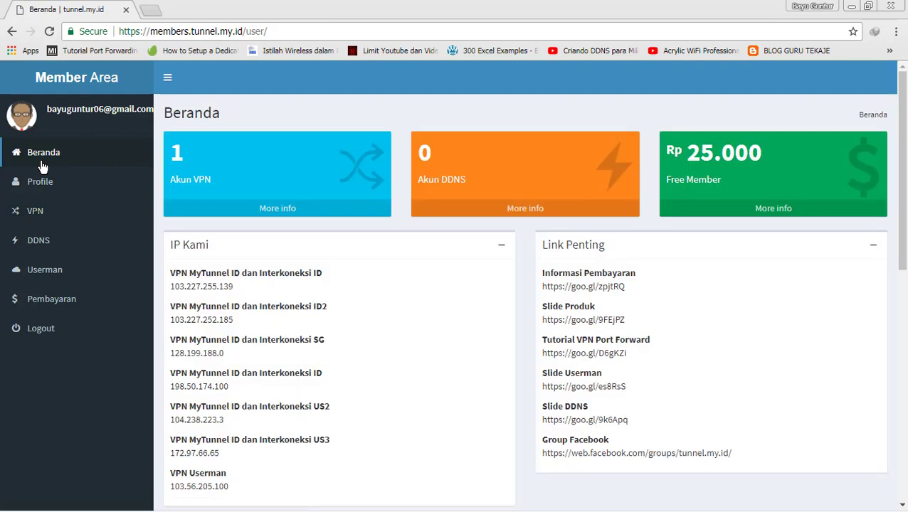
left_click(51, 208)
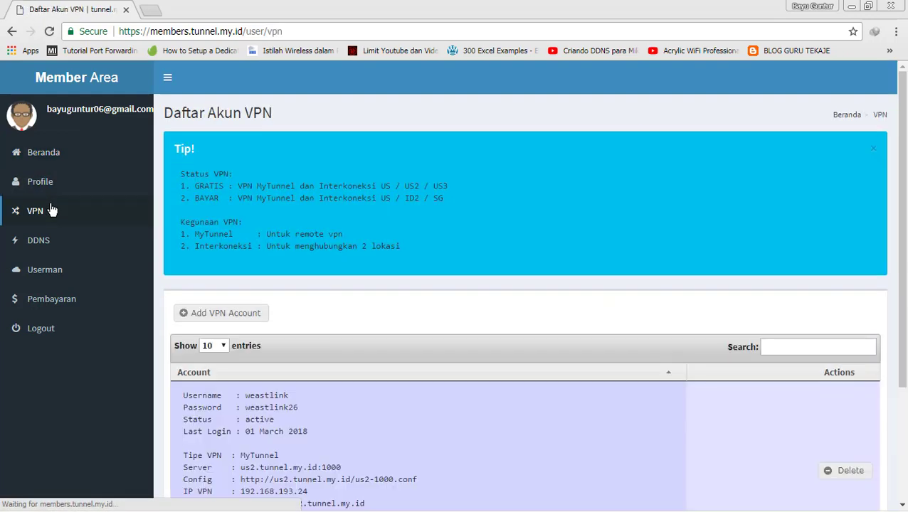
left_click(260, 318)
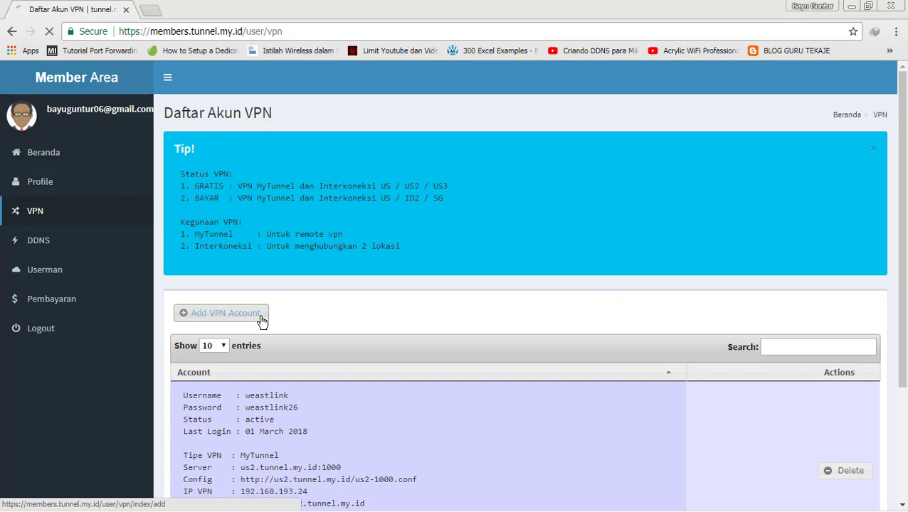
left_click(407, 184)
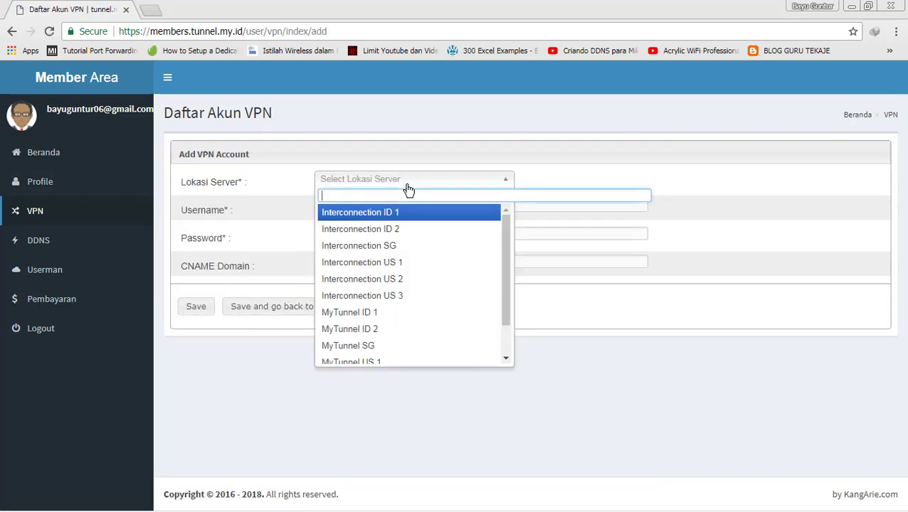
left_click(352, 330)
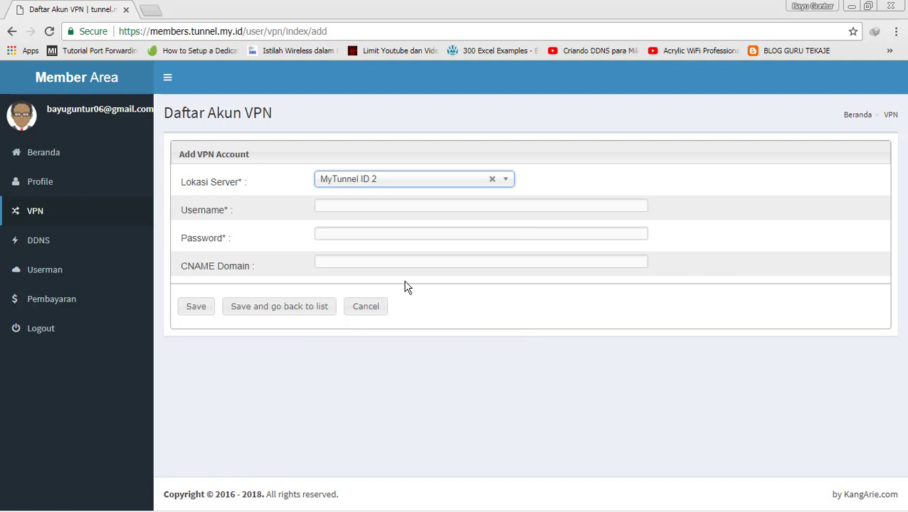
left_click(398, 206)
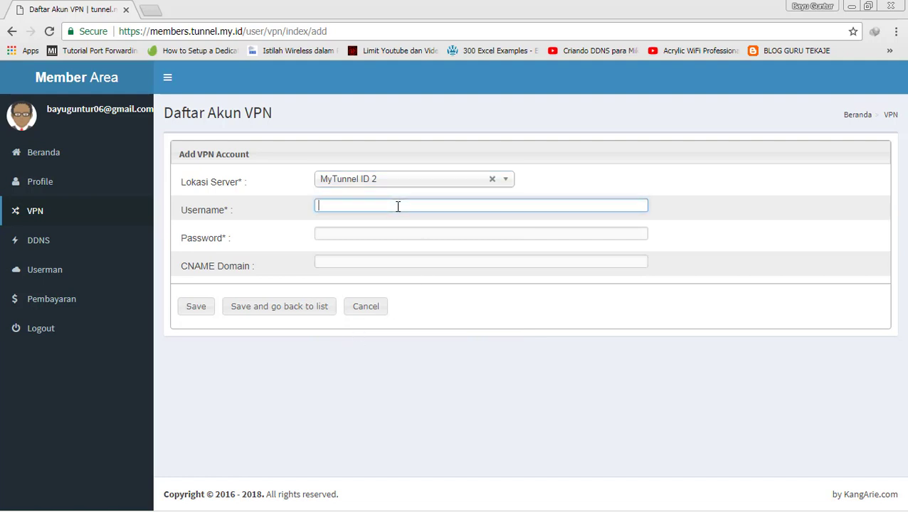
type("coba")
key("Tab")
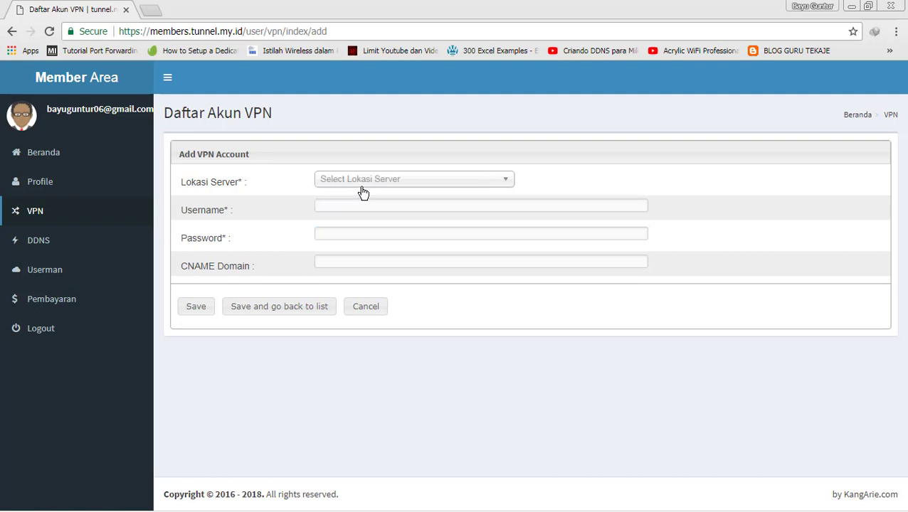
- Switch the server to MyTunnel US 2, enter a username and password, and save
left_click(361, 183)
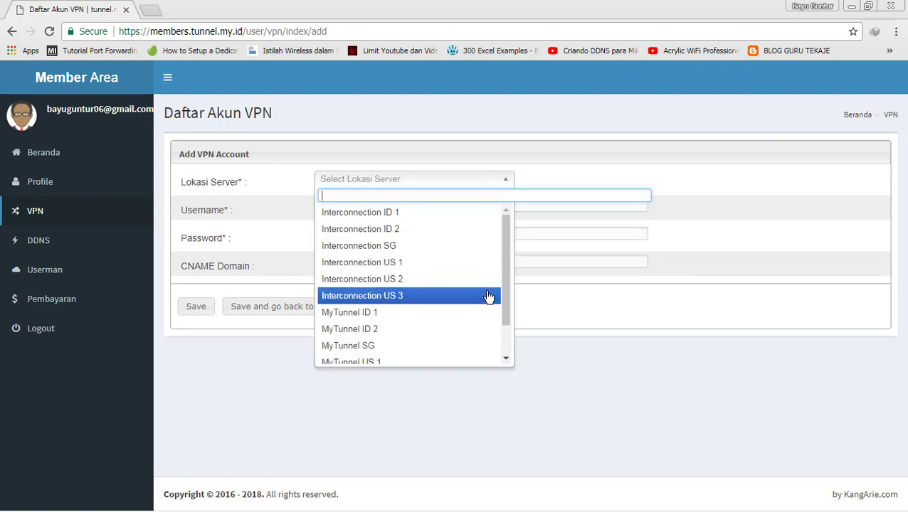
left_click_drag(509, 296, 510, 335)
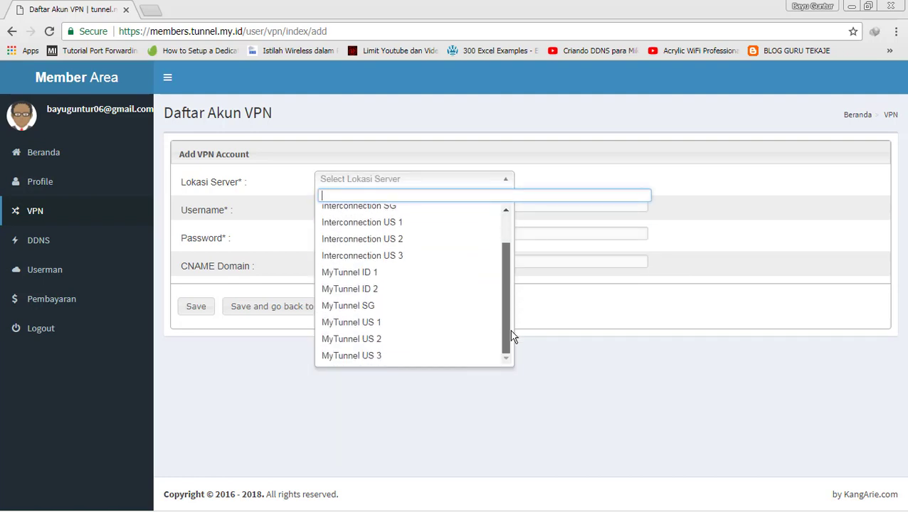
left_click(387, 344)
left_click(361, 205)
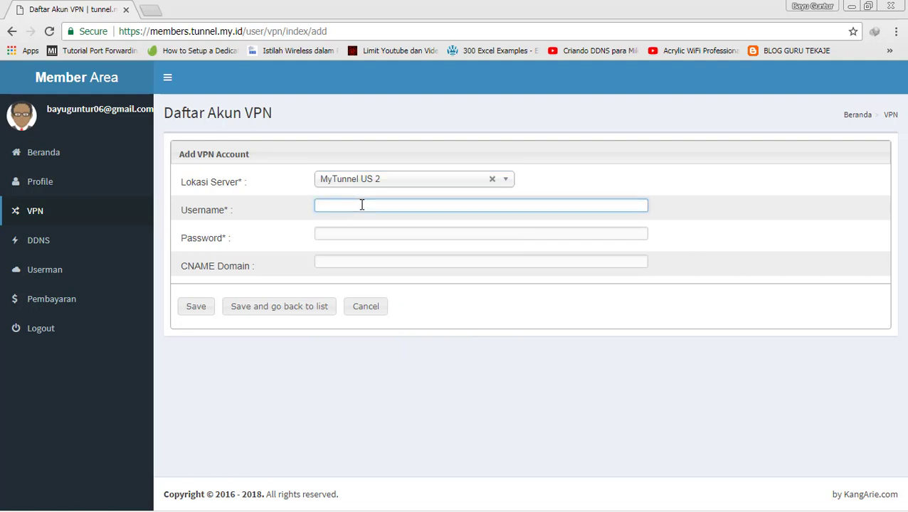
key("BackSpace")
key("BackSpace")
key("BackSpace")
key("BackSpace")
key("Tab")
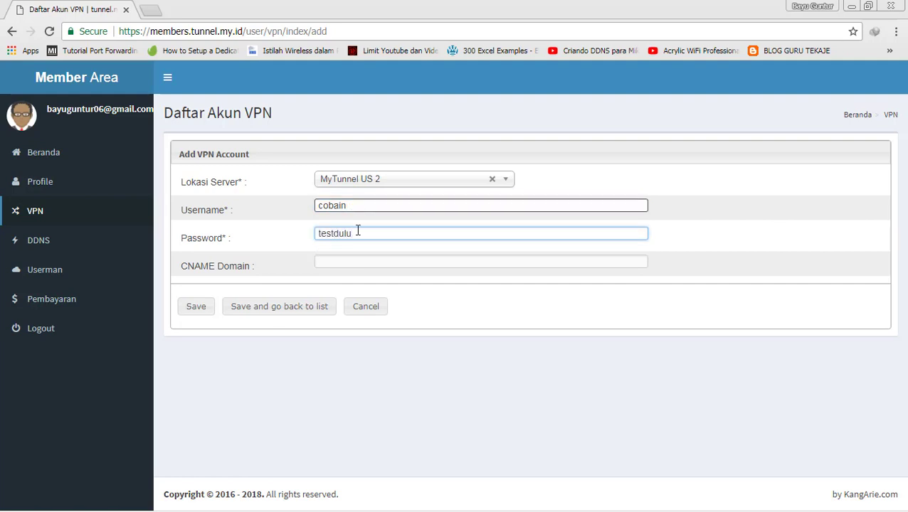
left_click(195, 307)
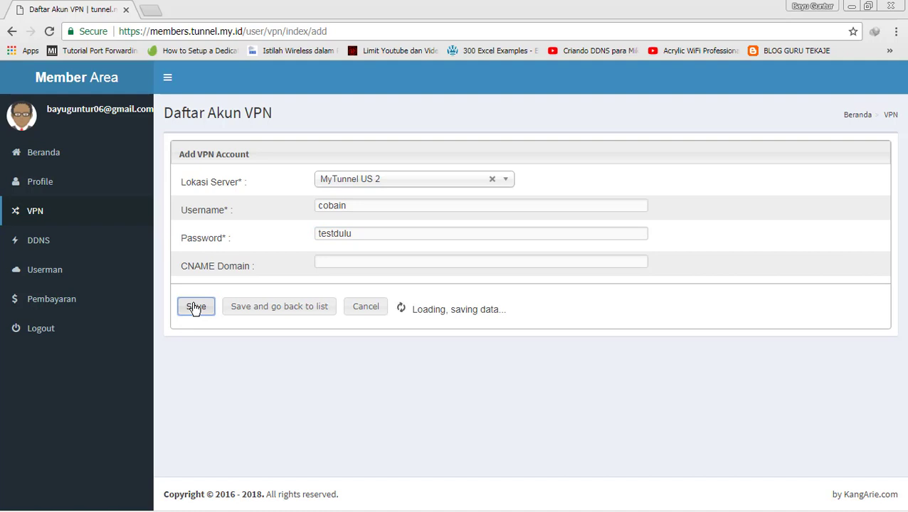
left_click(337, 239)
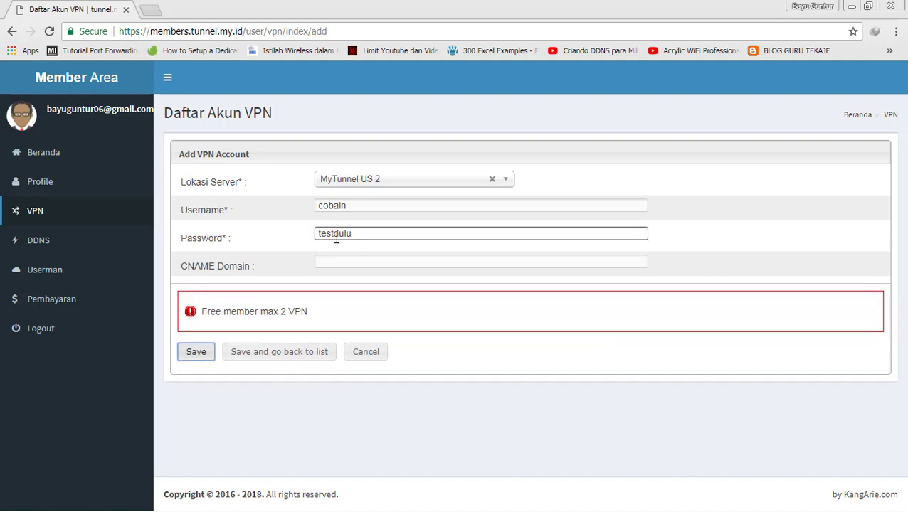
left_click(167, 254)
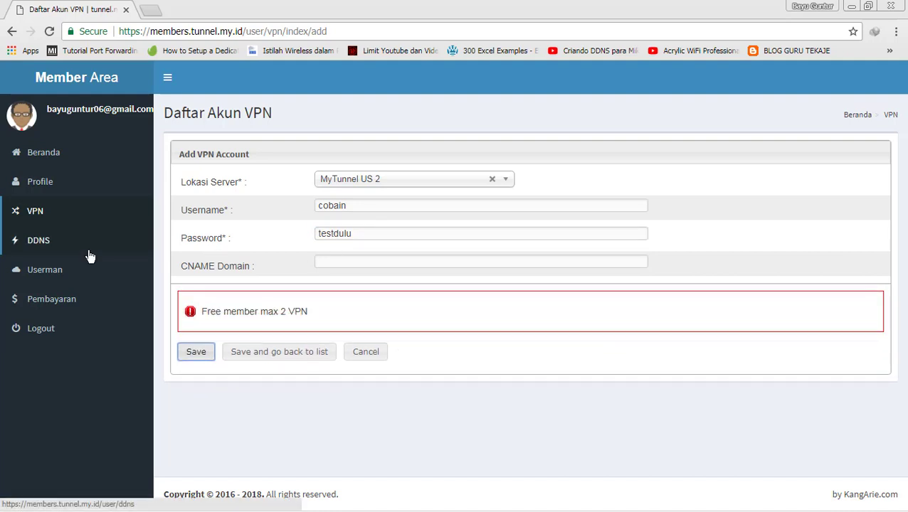
- Delete the leftover ID 2 test VPN account and reload the VPN account list
left_click(51, 224)
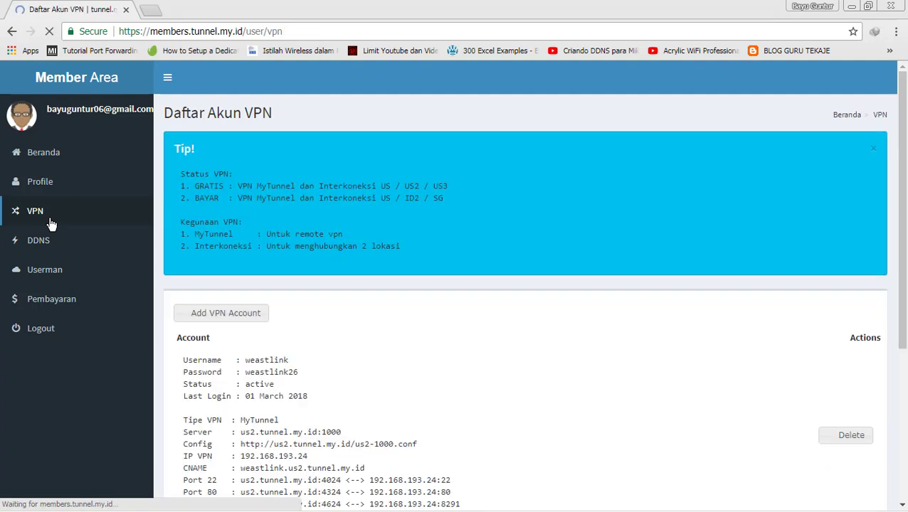
scroll(900, 256, "down", 3)
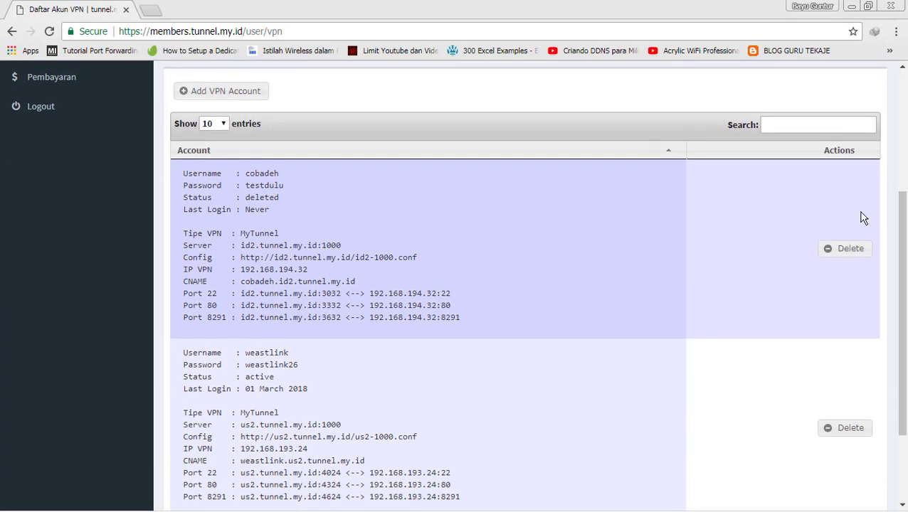
left_click(857, 250)
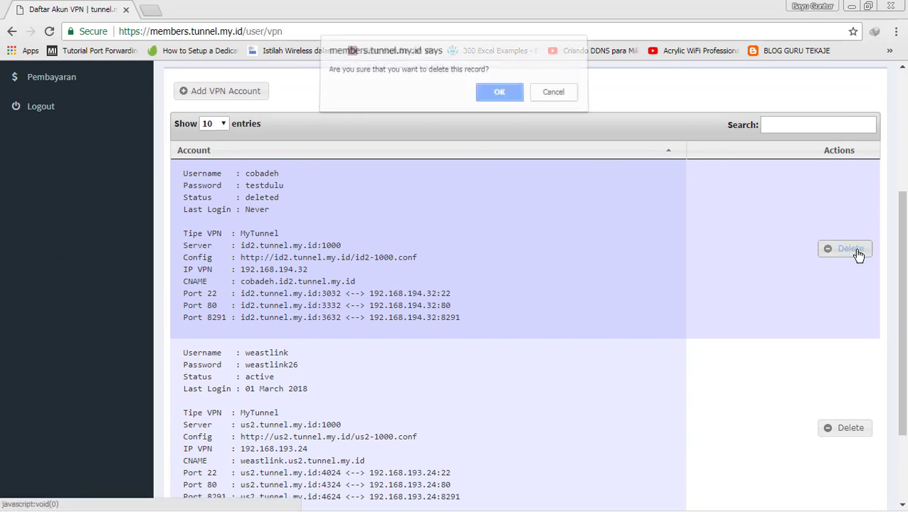
left_click(486, 98)
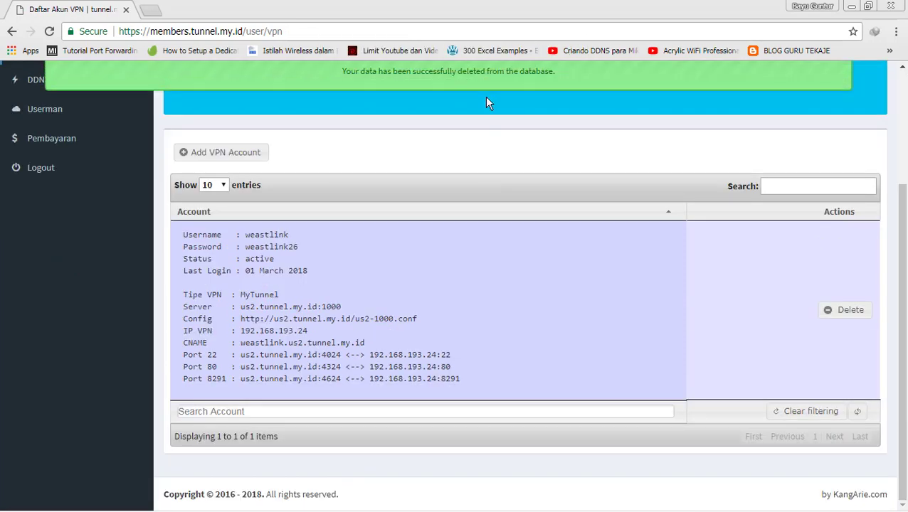
scroll(730, 116, "up", 3)
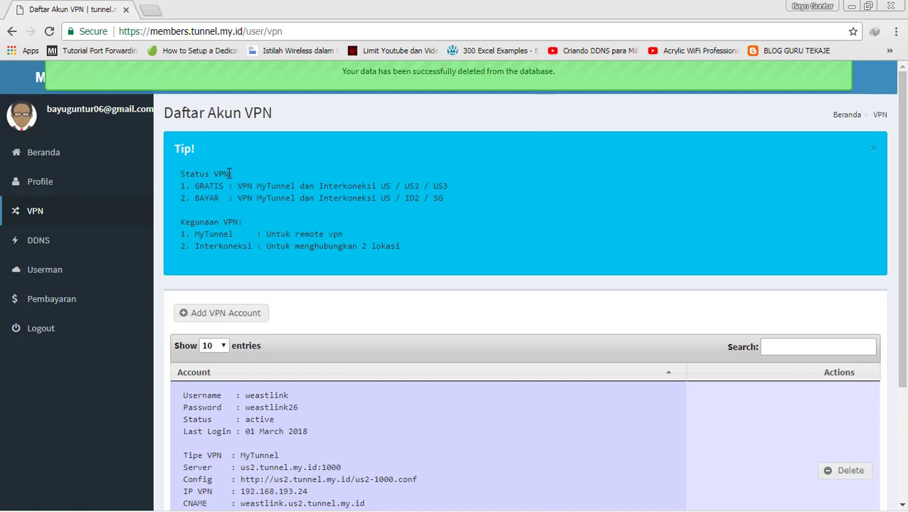
left_click(53, 215)
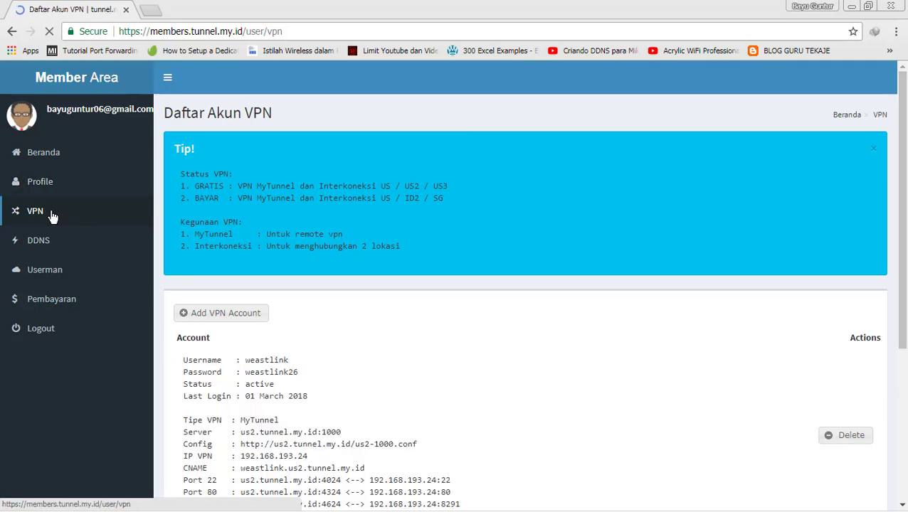
- Fill a new MyTunnel US 2 account with a fresh username and password, and save it
left_click(231, 314)
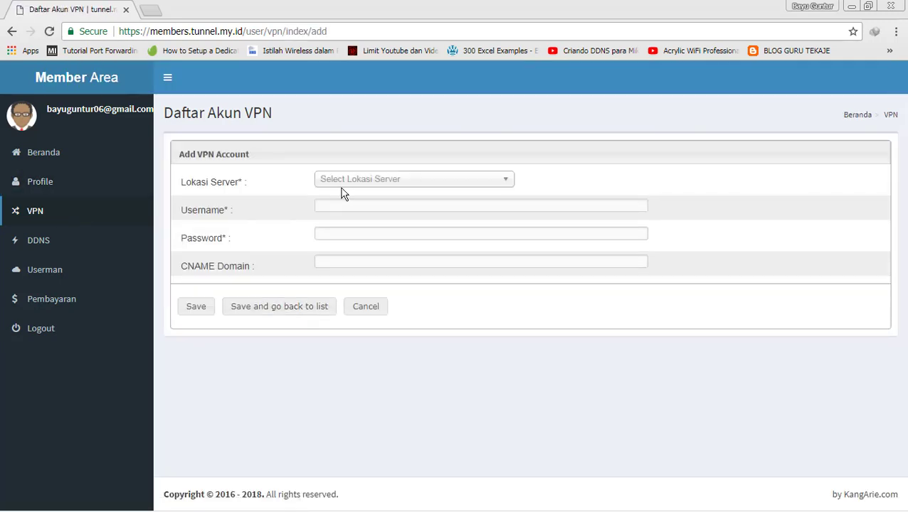
left_click(397, 181)
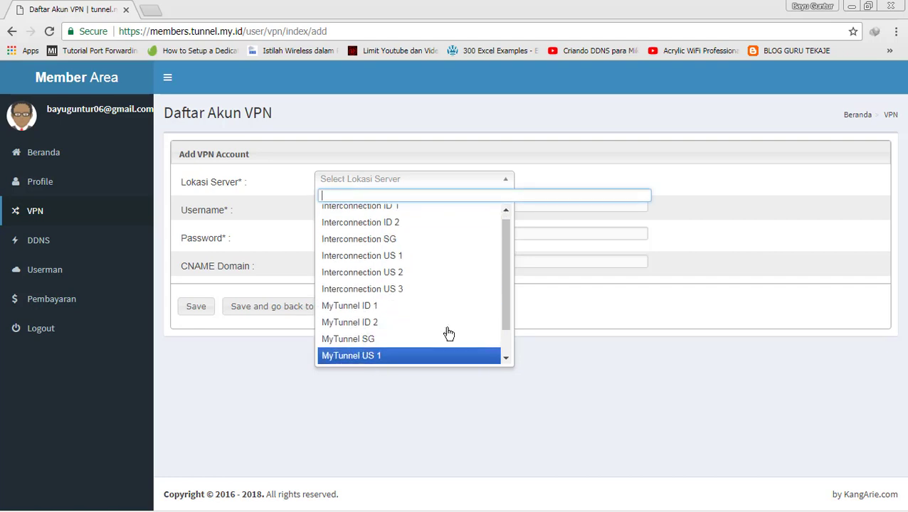
left_click_drag(507, 322, 509, 353)
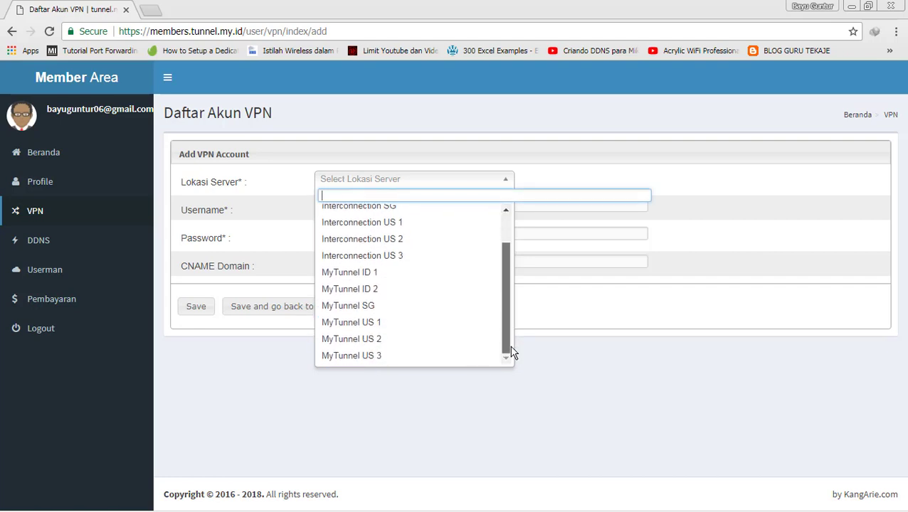
left_click(379, 339)
left_click(370, 210)
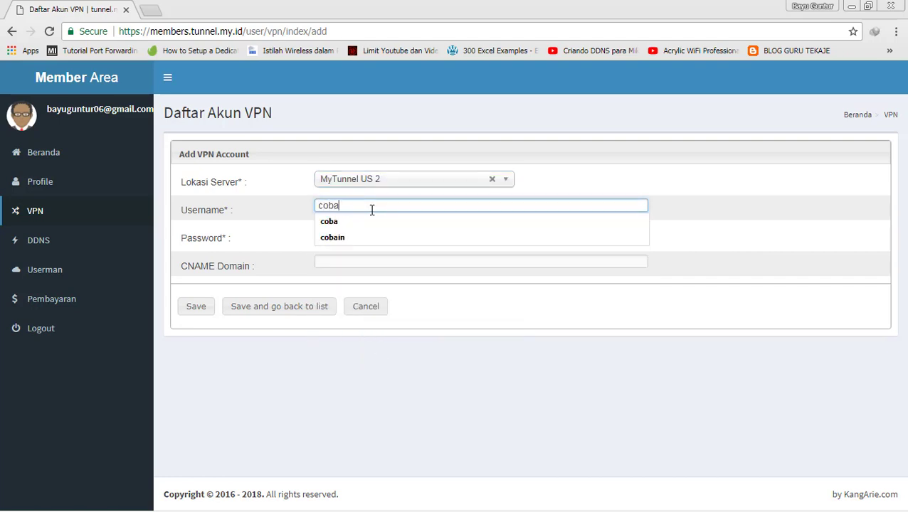
key("Tab")
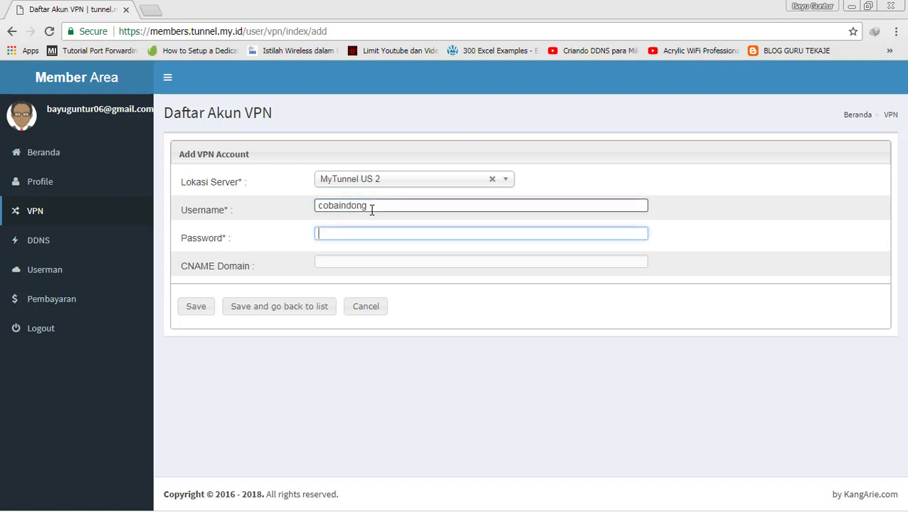
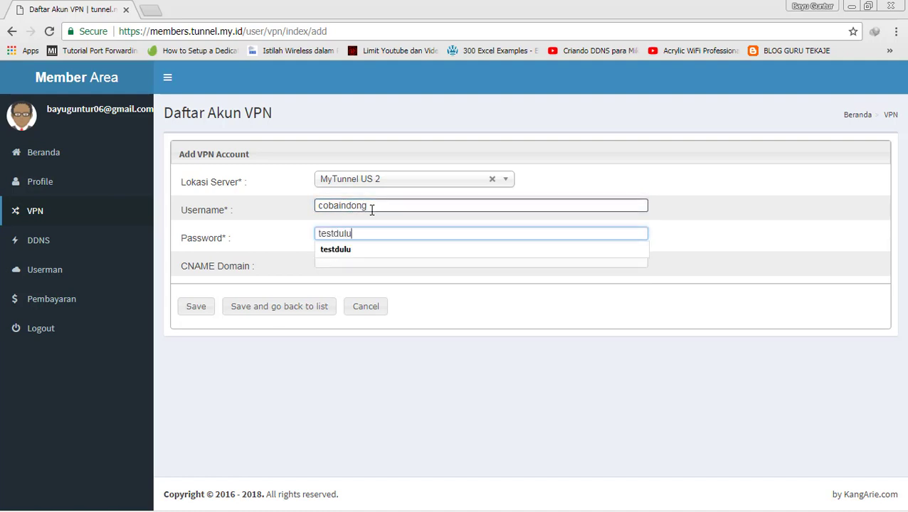
left_click(201, 308)
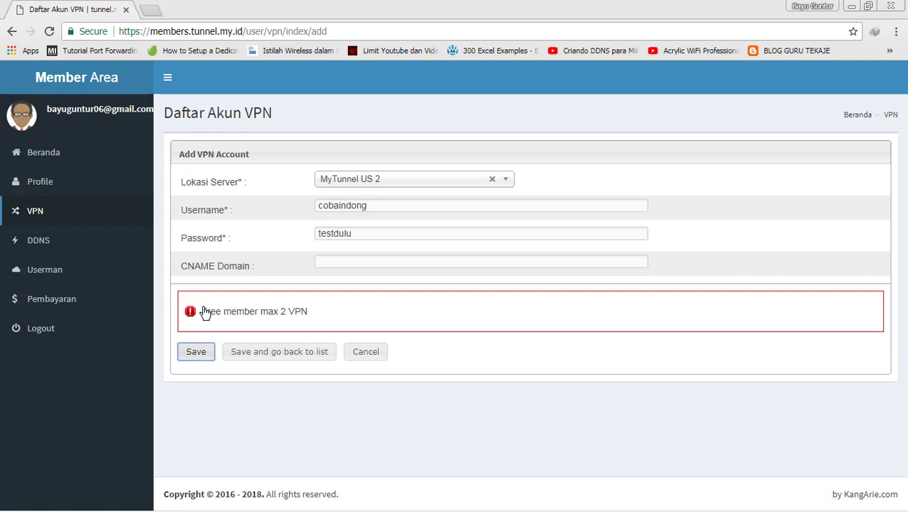
- Return to the VPN account list and scroll through the tunnel details
left_click(72, 220)
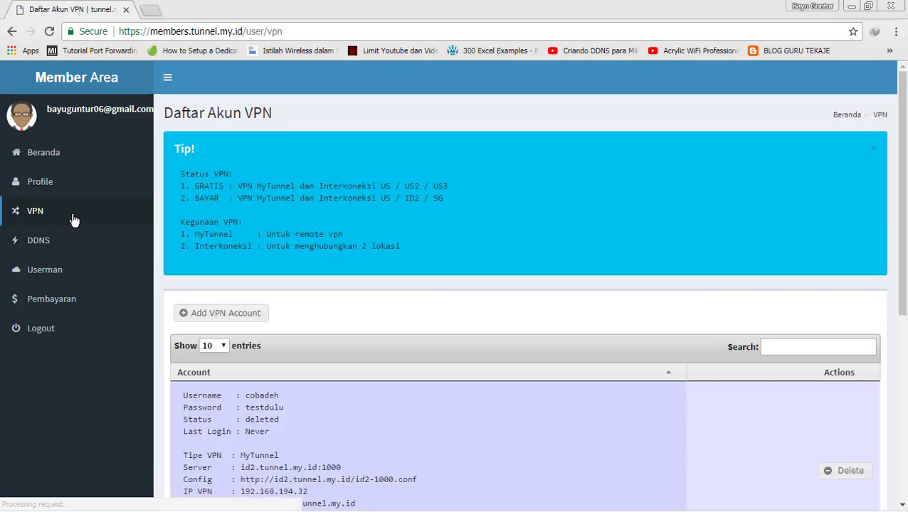
left_click_drag(902, 187, 905, 237)
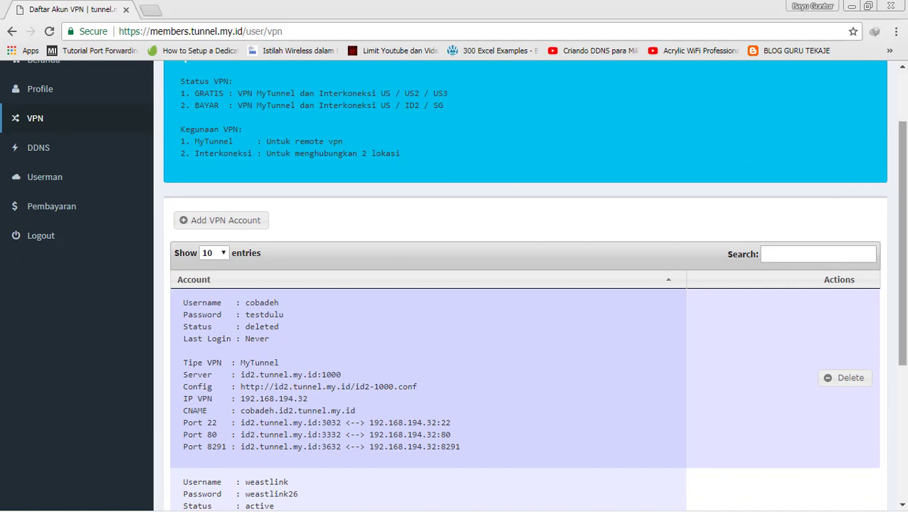
scroll(499, 321, "down", 1)
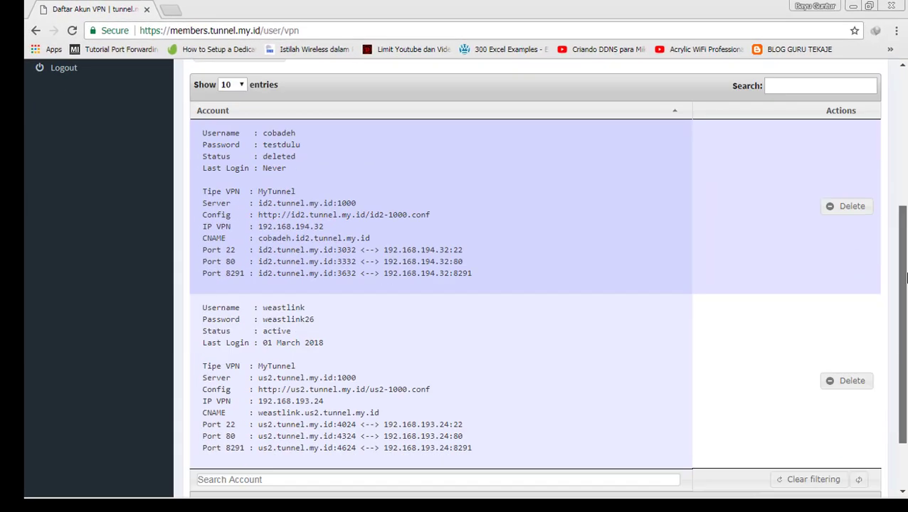
left_click_drag(907, 409, 907, 181)
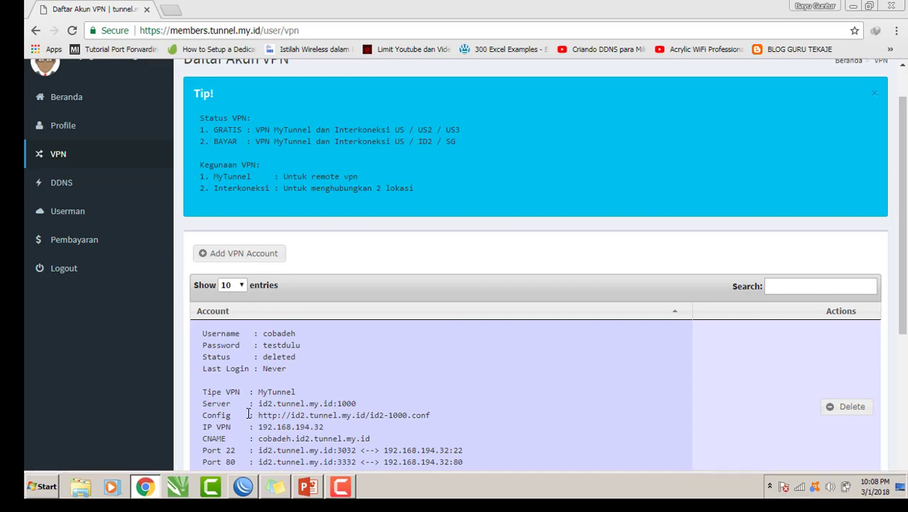
- Bring the WinBox login window forward and clear the old Connect To address
left_click(243, 486)
left_click(517, 398)
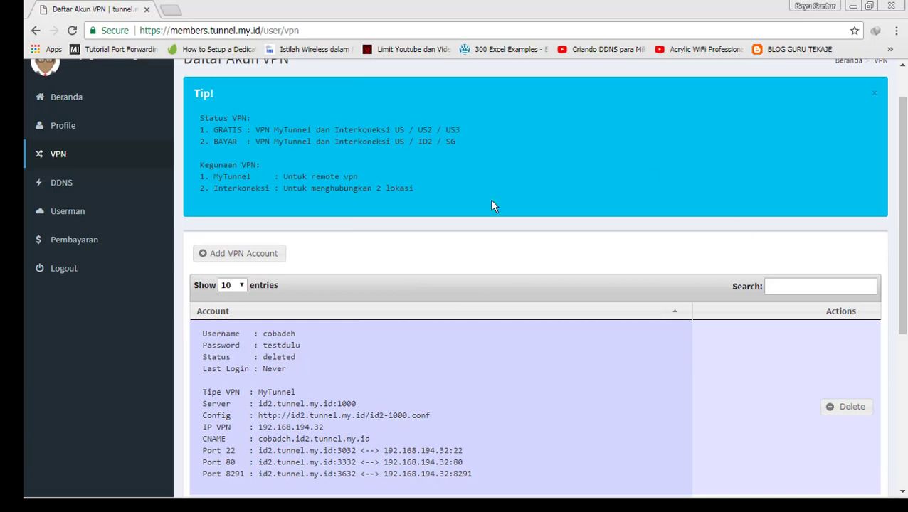
key("alt+Tab")
key("BackSpace")
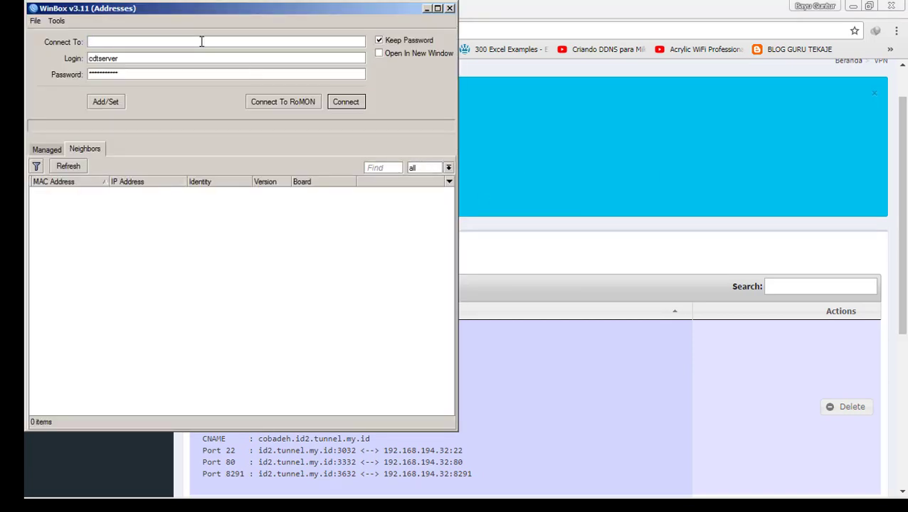
- Connect to us2.tunnel.my.id, cancel the stalled attempt, and reconnect on port 4624
type("us2.tunnel.my.id:4642")
key("Return")
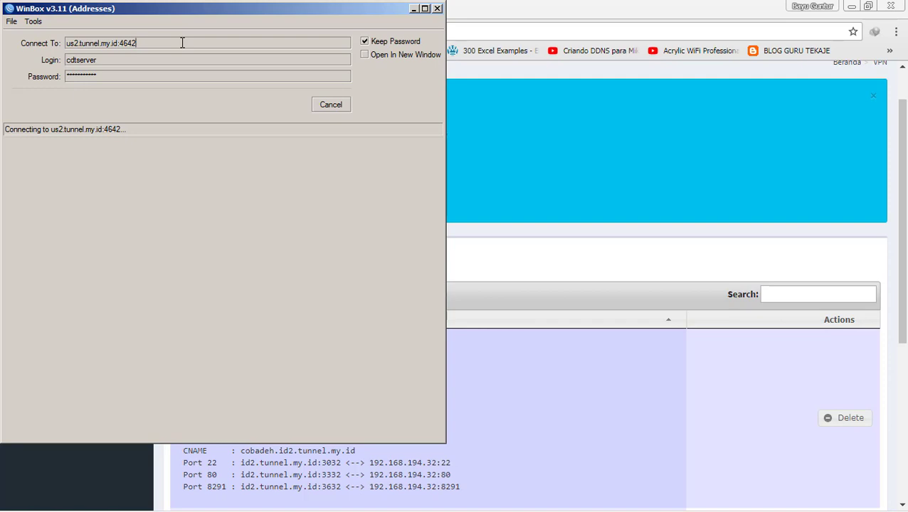
left_click(330, 111)
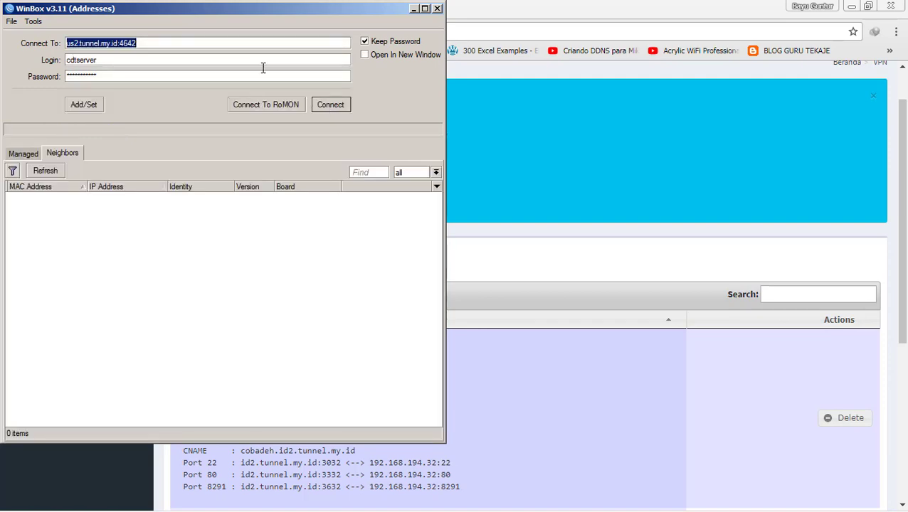
left_click(207, 37)
key("BackSpace")
key("BackSpace")
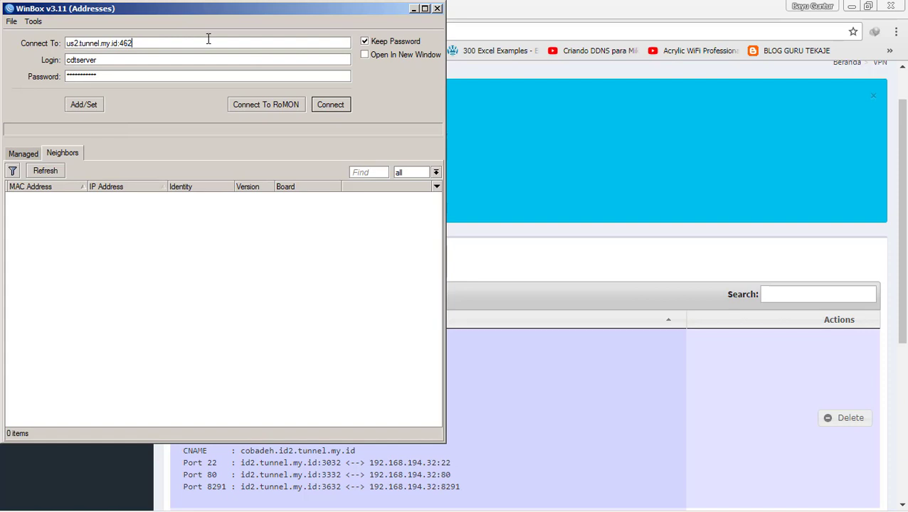
type("4")
key("Return")
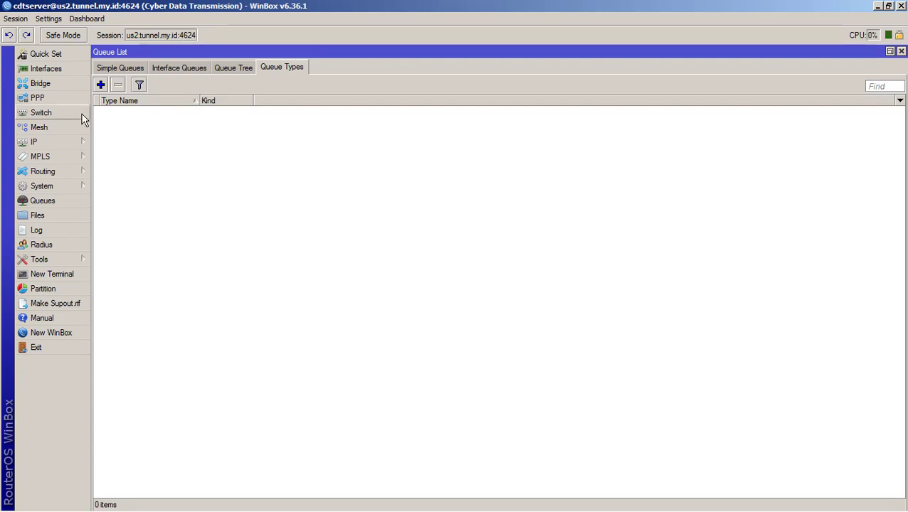
- Add a new OVPN Client interface in Interfaces and rename it to 'remote'
left_click(58, 71)
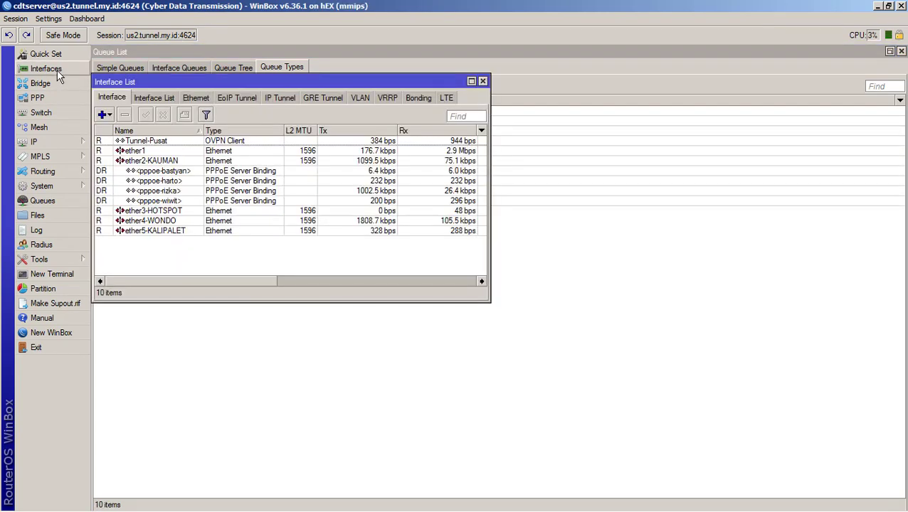
left_click(104, 114)
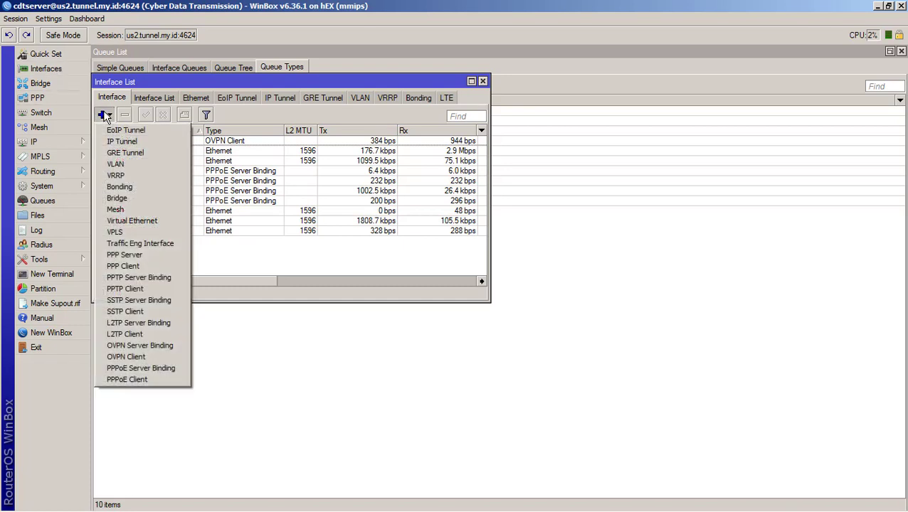
left_click(118, 358)
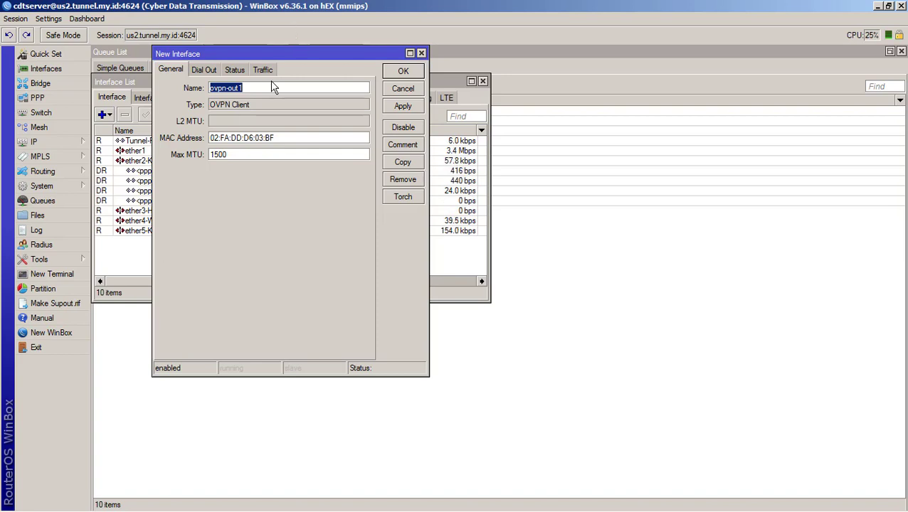
left_click(256, 92)
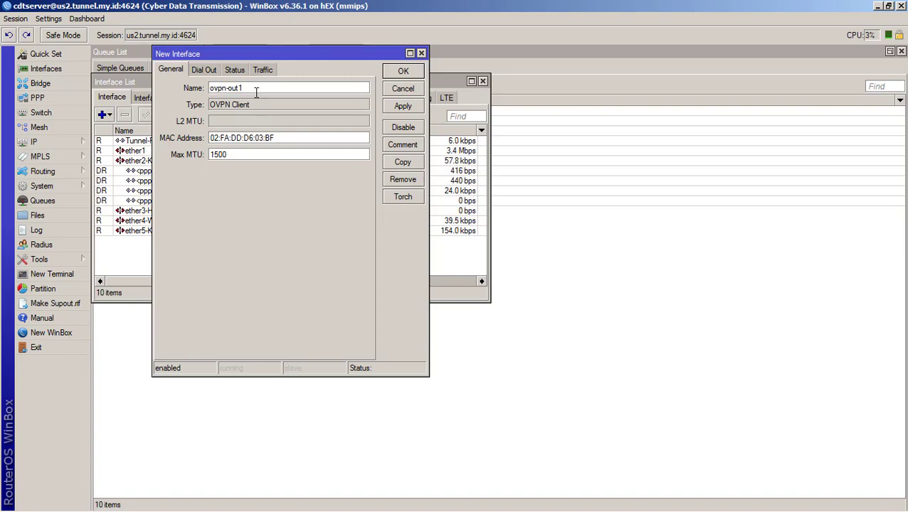
double_click(256, 91)
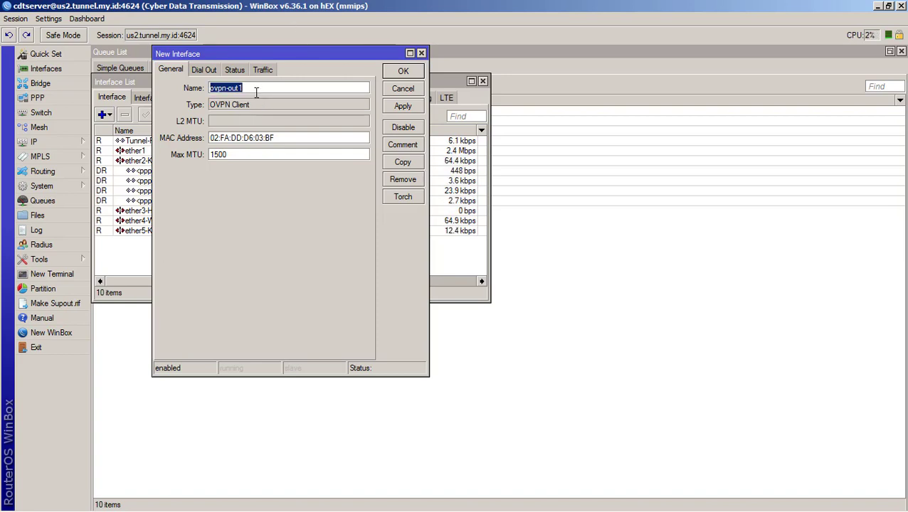
type("remote")
- Open the new client's Dial Out settings and check the account details in the browser
left_click(202, 71)
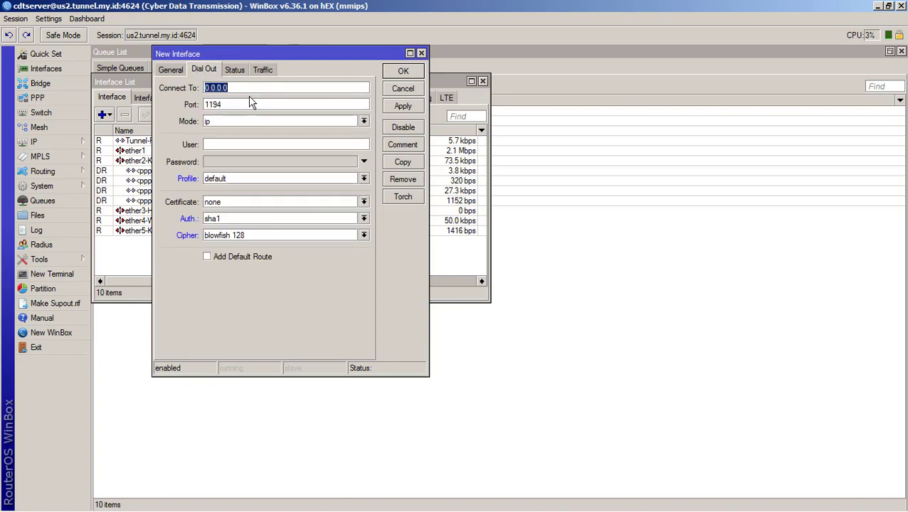
key("alt+Tab")
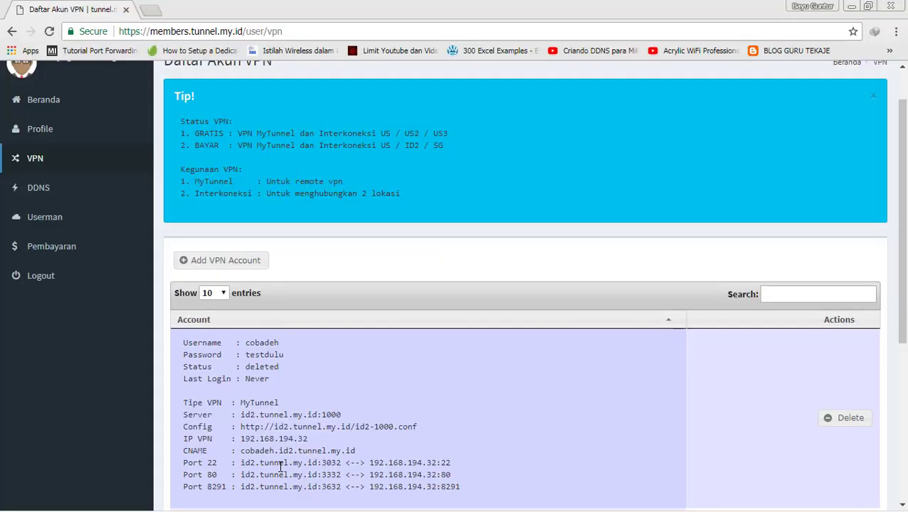
key("alt+Tab")
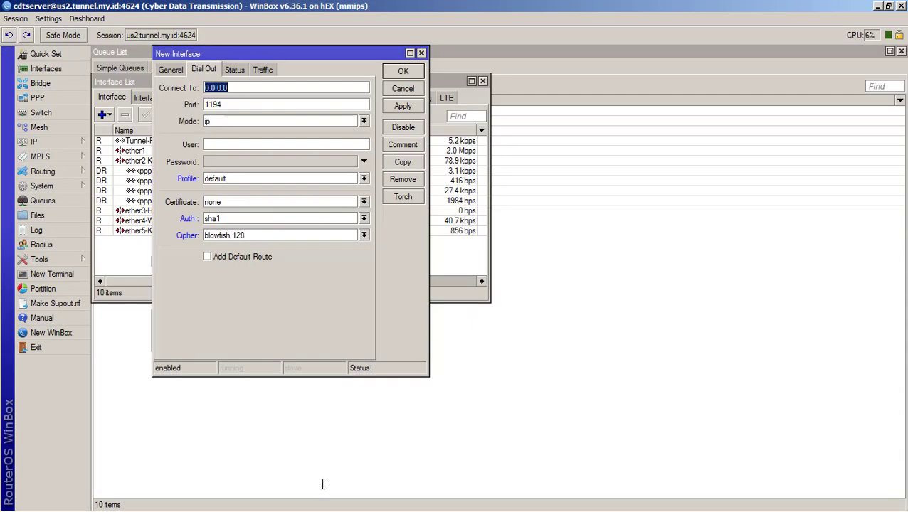
left_click(128, 201)
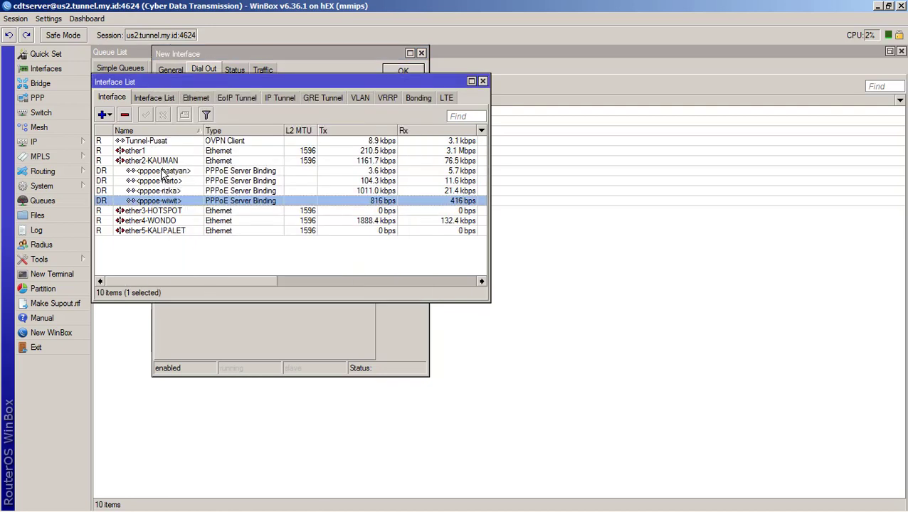
- Open Tunnel-Pusat's Dial Out settings and inspect its server address
double_click(153, 142)
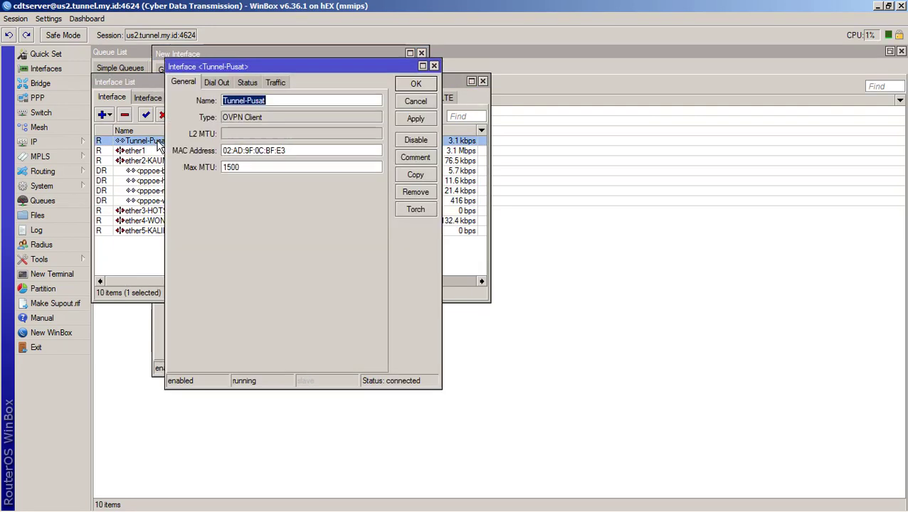
left_click(216, 83)
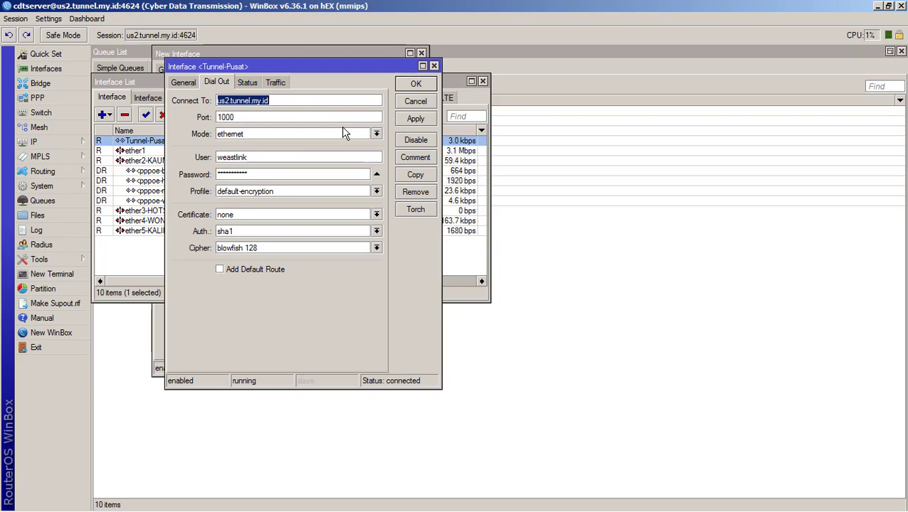
left_click(306, 98)
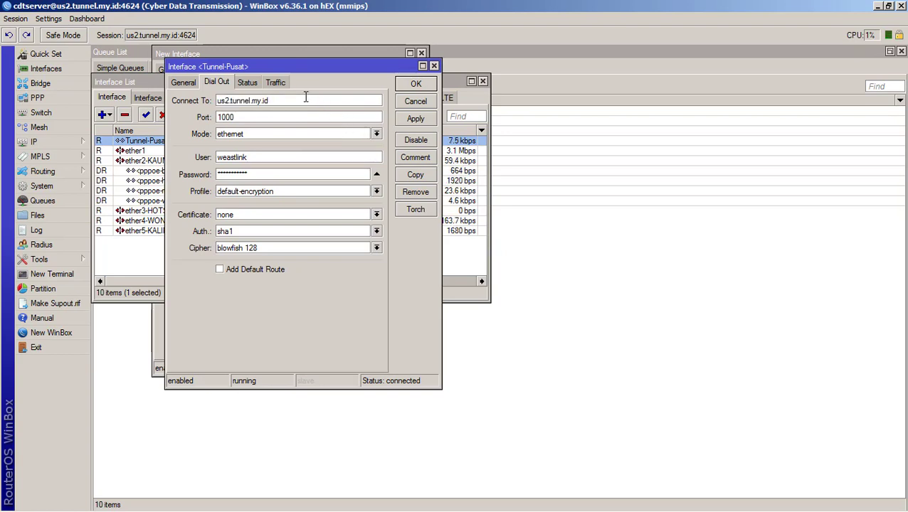
key("alt+Tab")
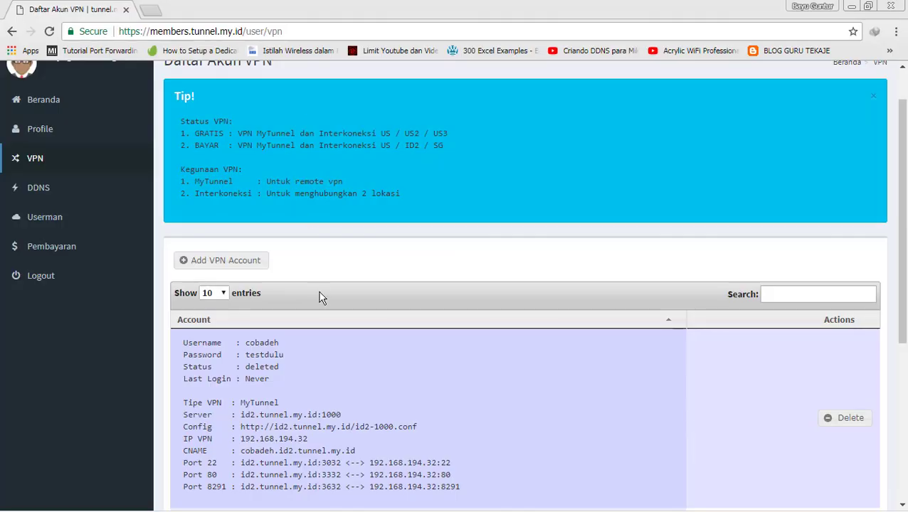
key("alt+Tab")
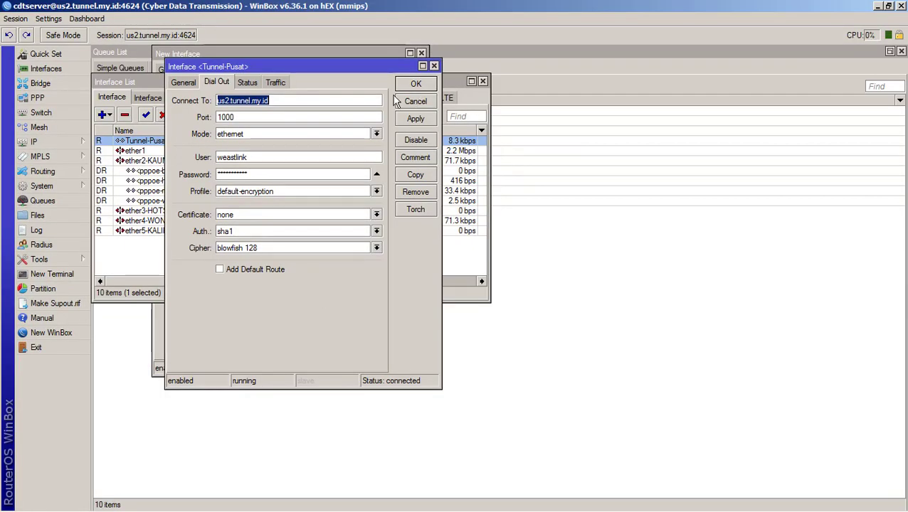
- Move Tunnel-Pusat aside, raise the new interface, and select id2.tunnel.my.id in the browser
left_click_drag(352, 72, 611, 102)
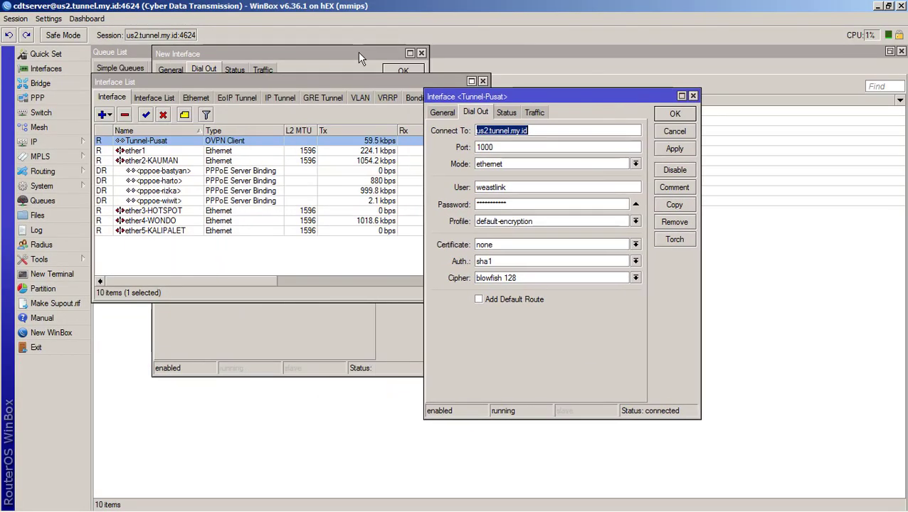
left_click(357, 52)
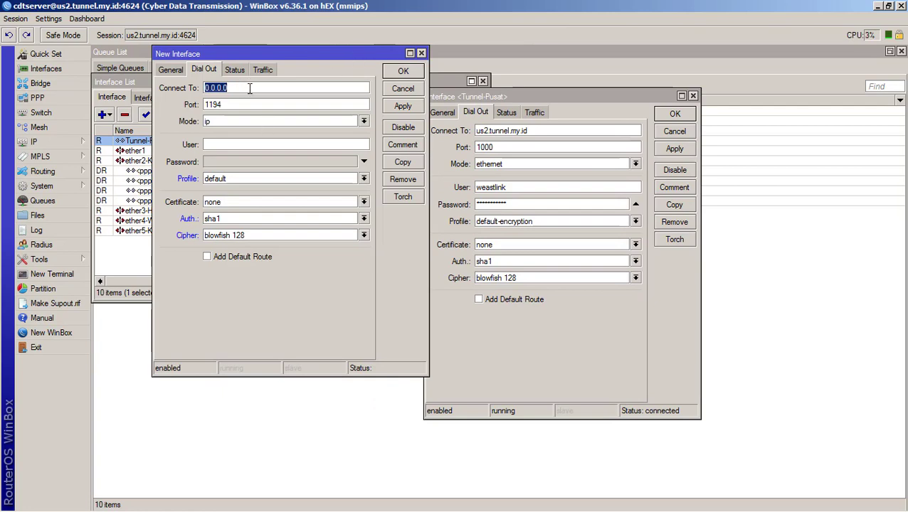
key("alt+Tab")
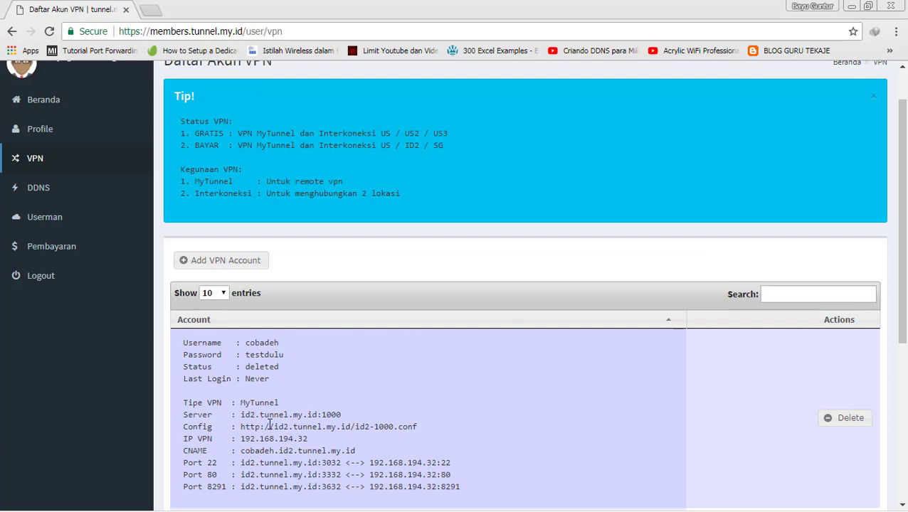
left_click_drag(241, 487, 320, 499)
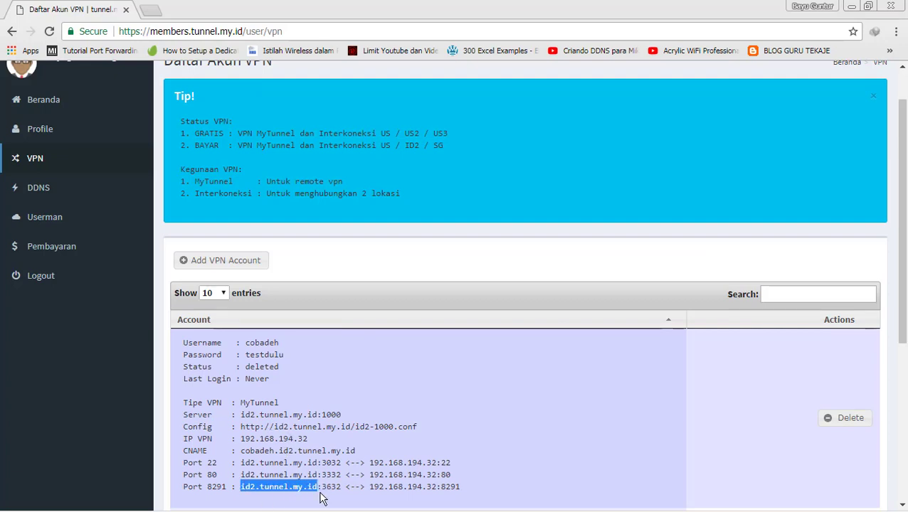
- Paste the copied id2.tunnel.my.id host into Connect To and set port 1000
key("ctrl+c")
key("alt+Tab")
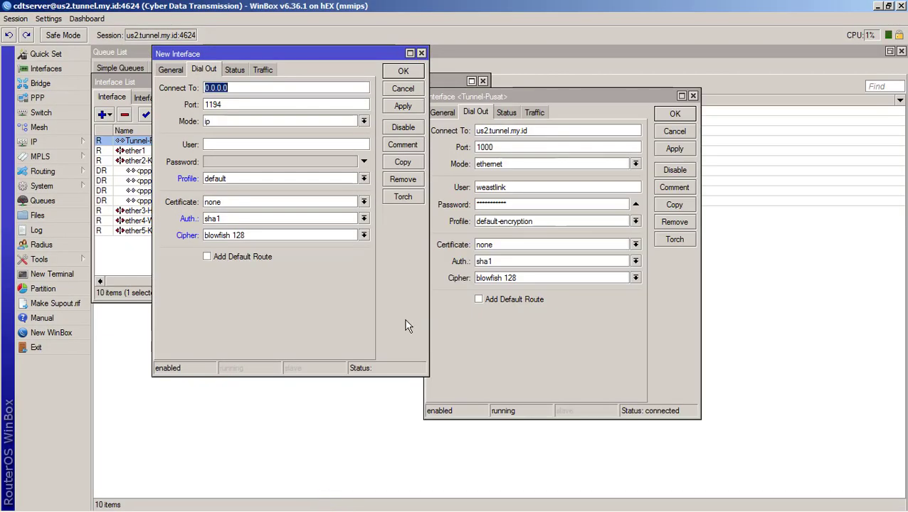
key("ctrl+v")
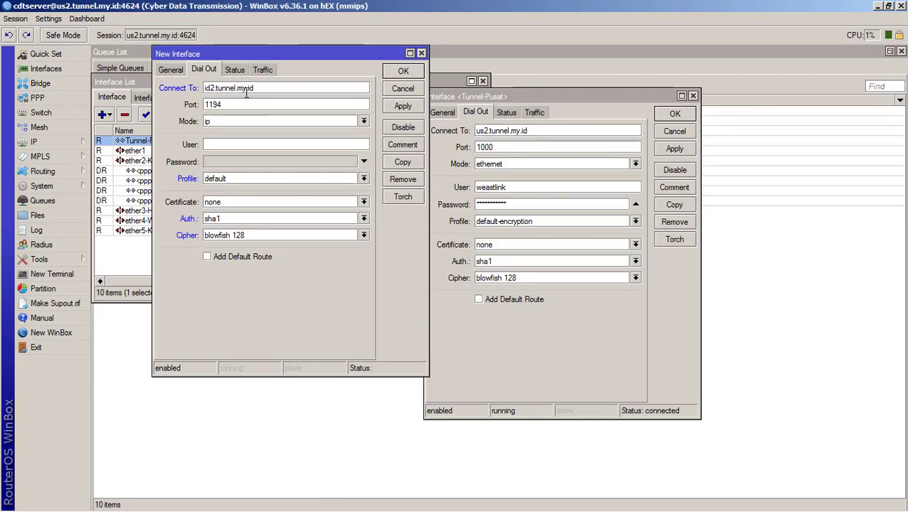
key("alt+Tab")
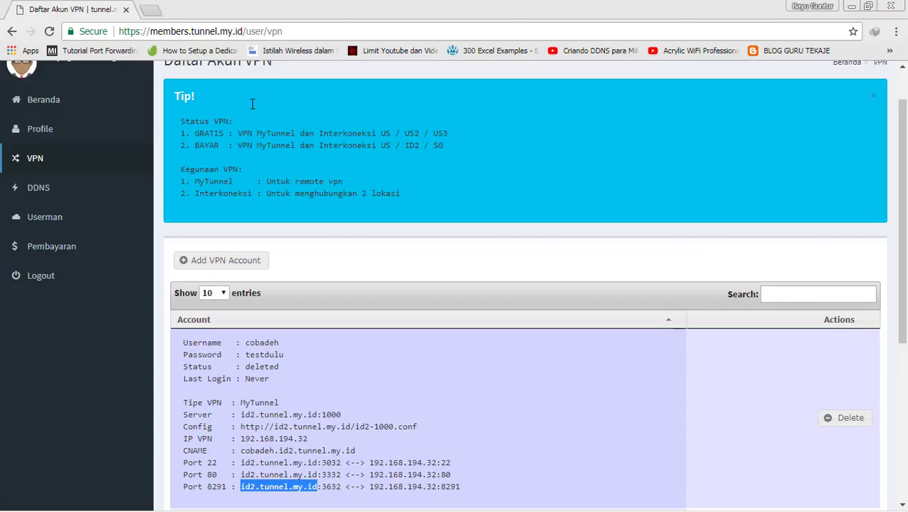
key("alt+Tab")
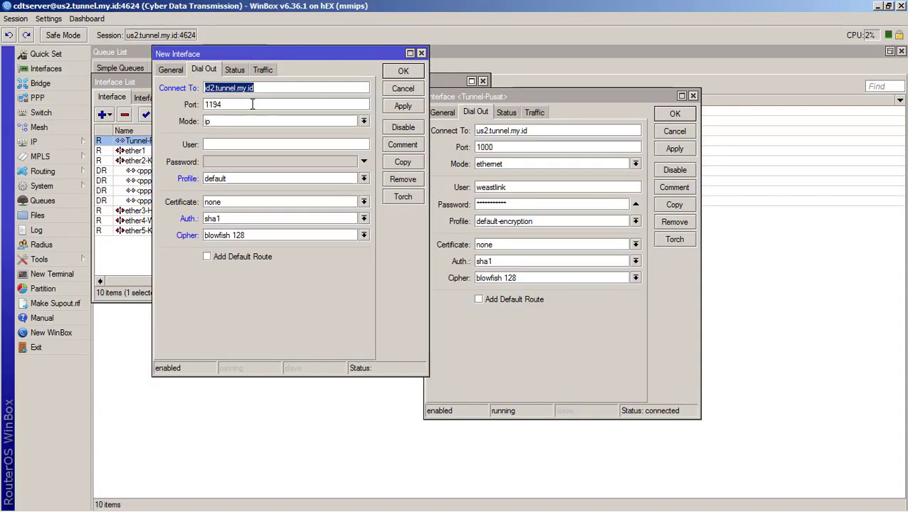
key("Tab")
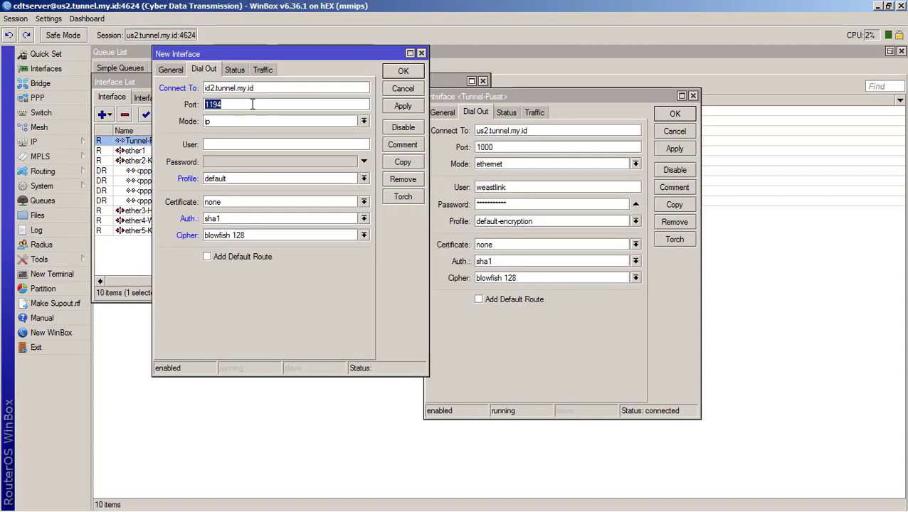
type("1000")
- Confirm port 1000 on the account page and set the tunnel mode to ethernet
key("alt+Tab")
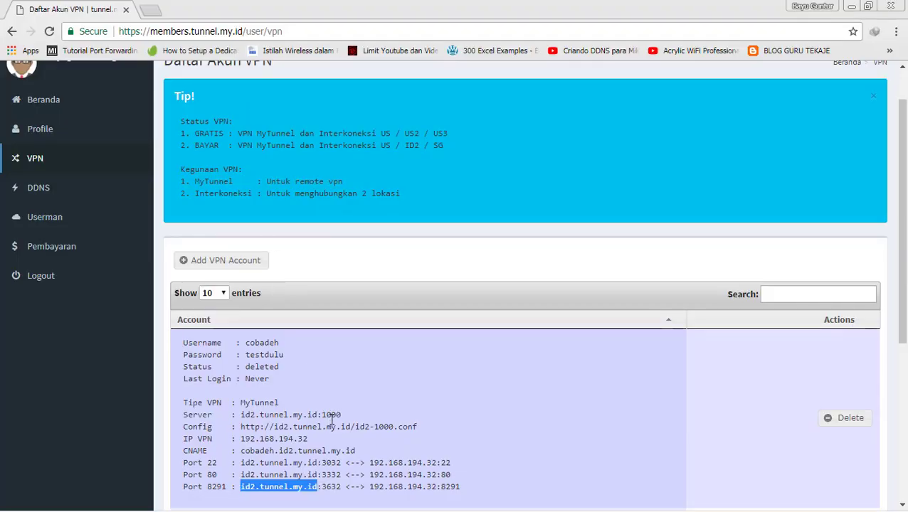
left_click_drag(342, 415, 323, 418)
key("alt+Tab")
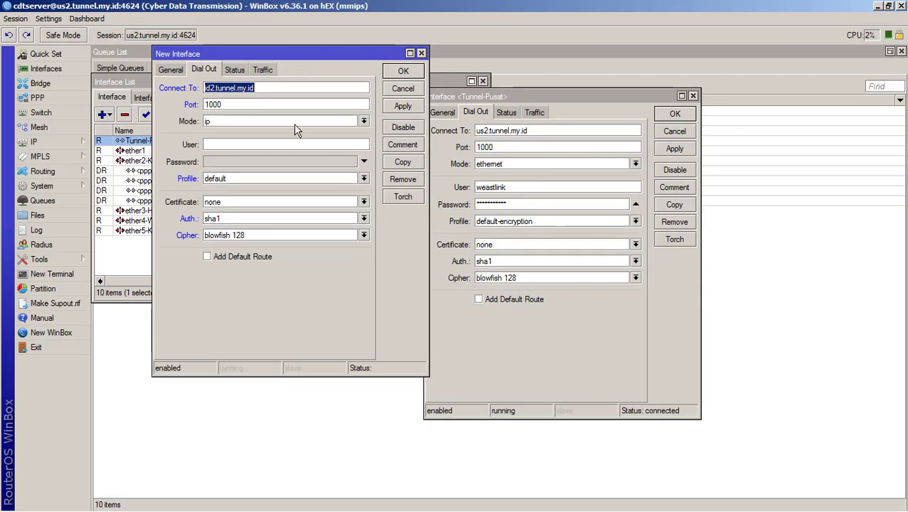
left_click(364, 121)
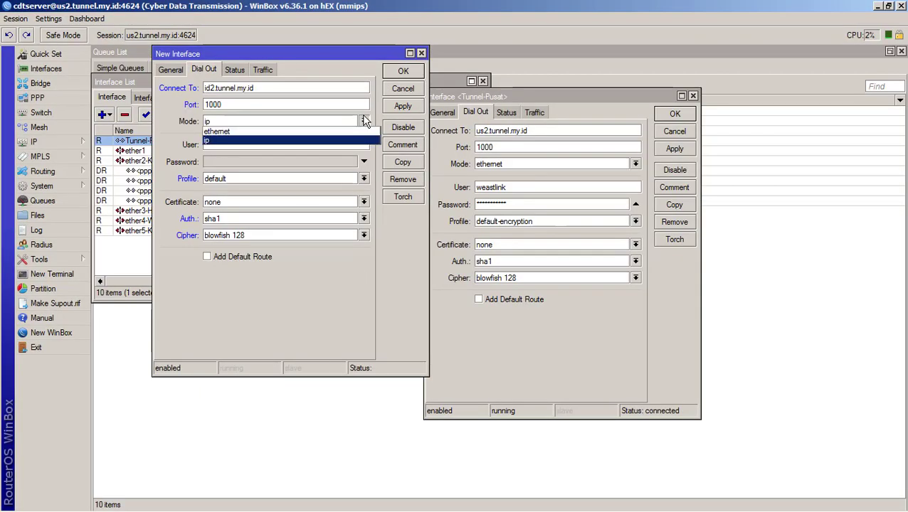
left_click(318, 133)
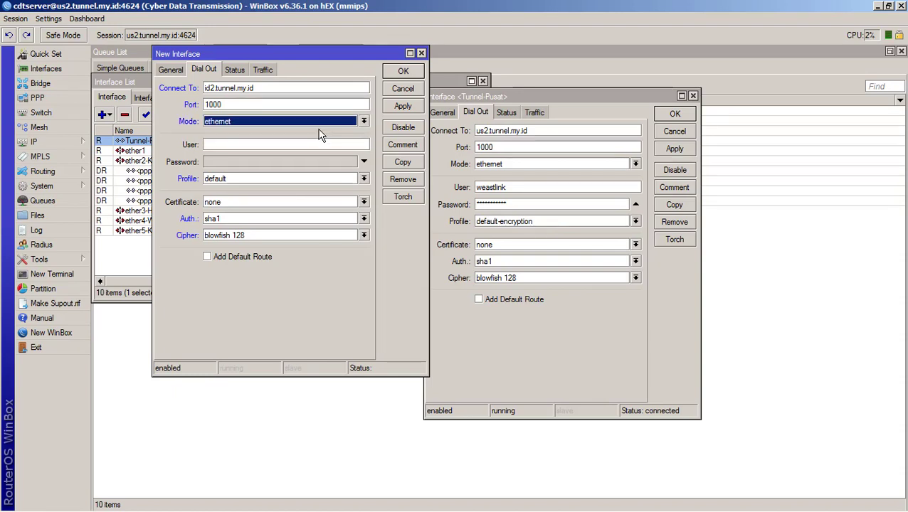
- Start entering the account user name, then partly retype the server address
left_click(283, 144)
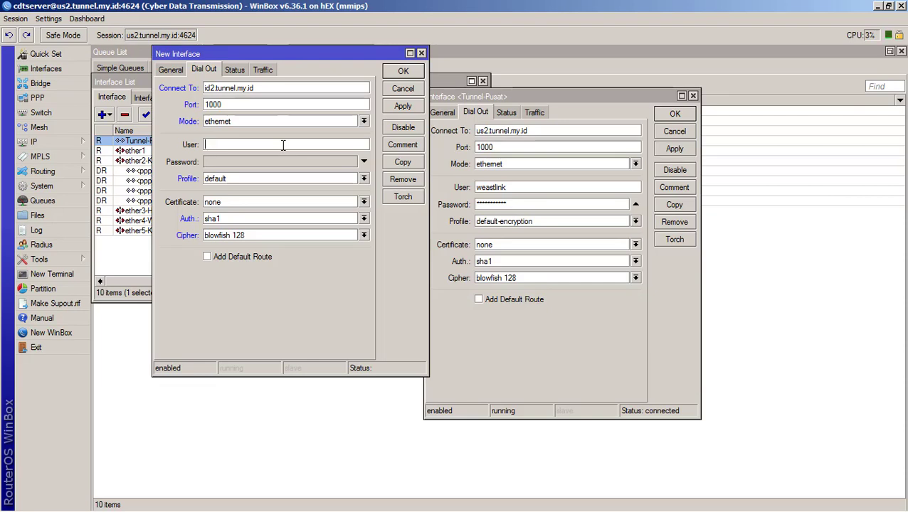
key("alt+Tab")
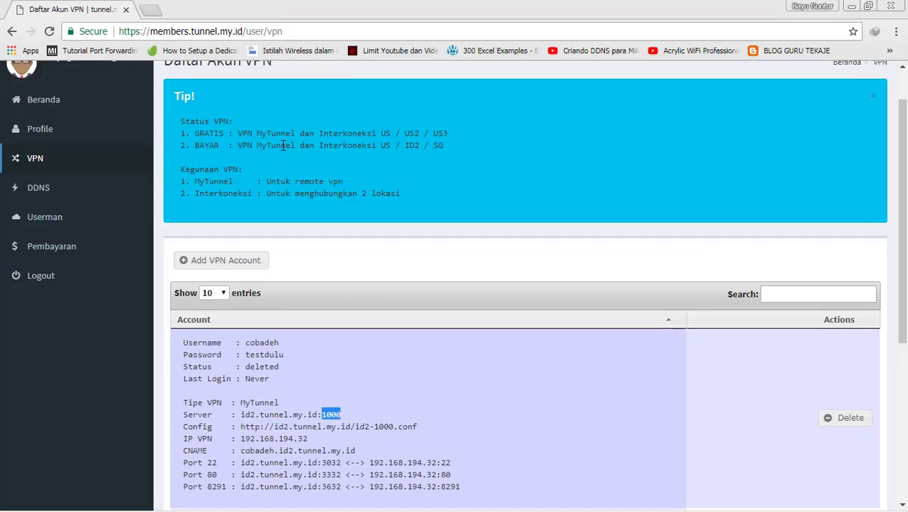
key("alt+Tab")
type("cobadeh")
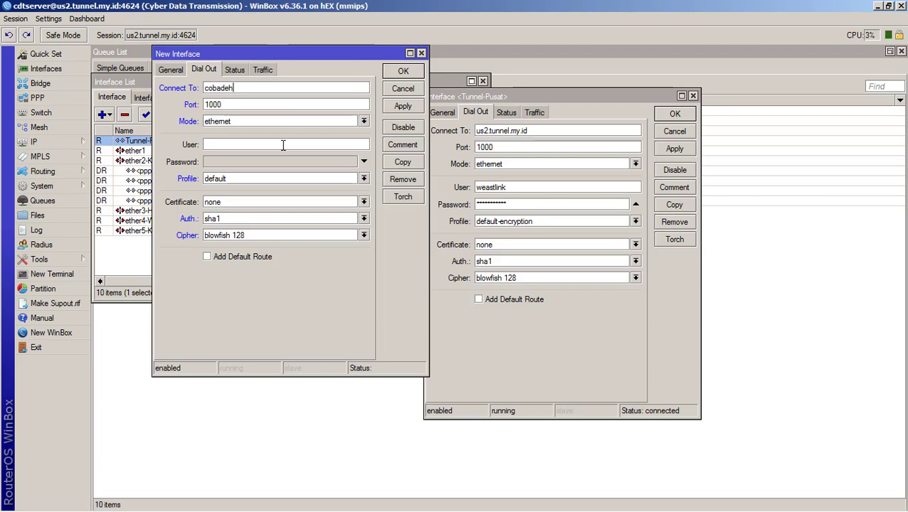
key("BackSpace")
key("BackSpace")
key("BackSpace")
key("BackSpace")
key("BackSpace")
key("BackSpace")
key("BackSpace")
type("us .tunnel")
- Re-copy id2.tunnel.my.id from the account page, paste it as the server, and check port 1000
double_click(251, 86)
key("alt+Tab")
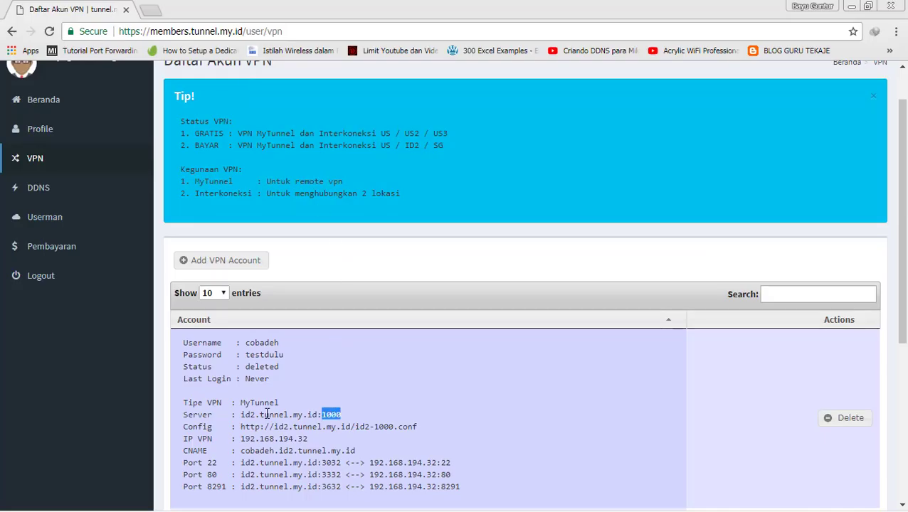
left_click(256, 413)
left_click_drag(243, 414, 318, 418)
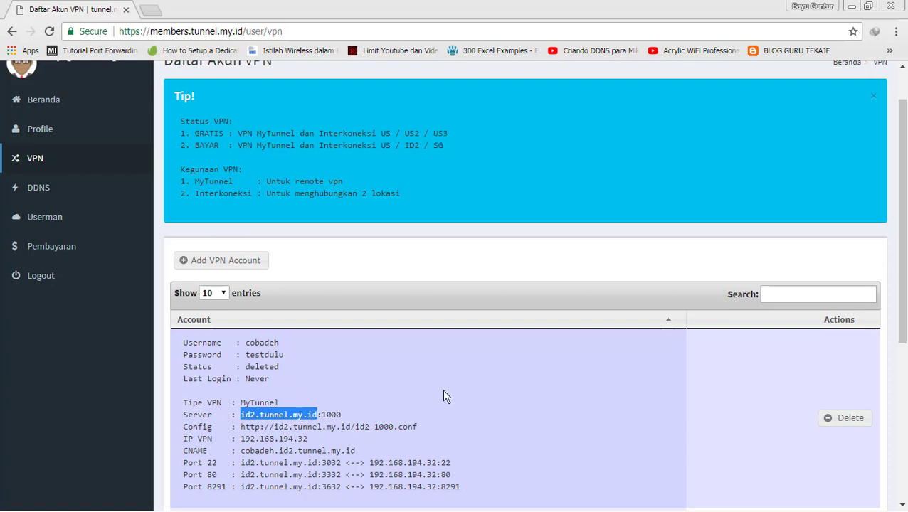
key("alt+Tab")
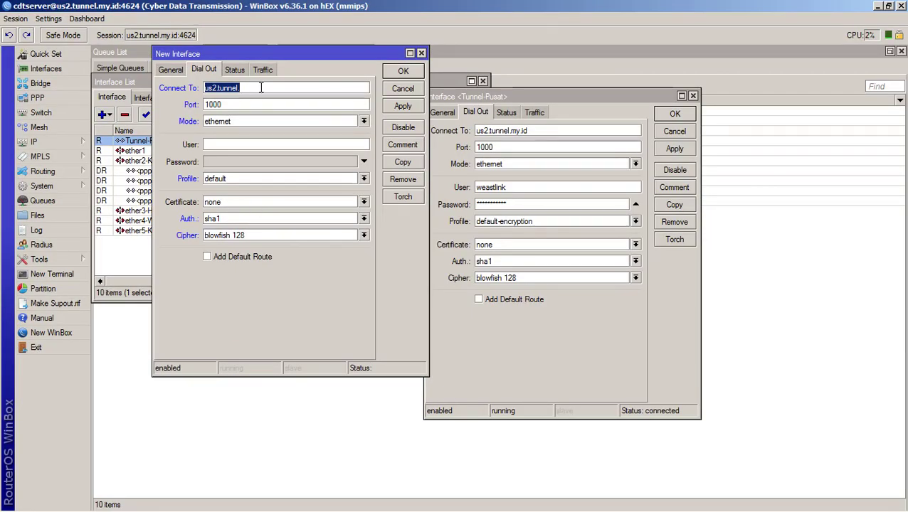
key("ctrl+v")
left_click(263, 104)
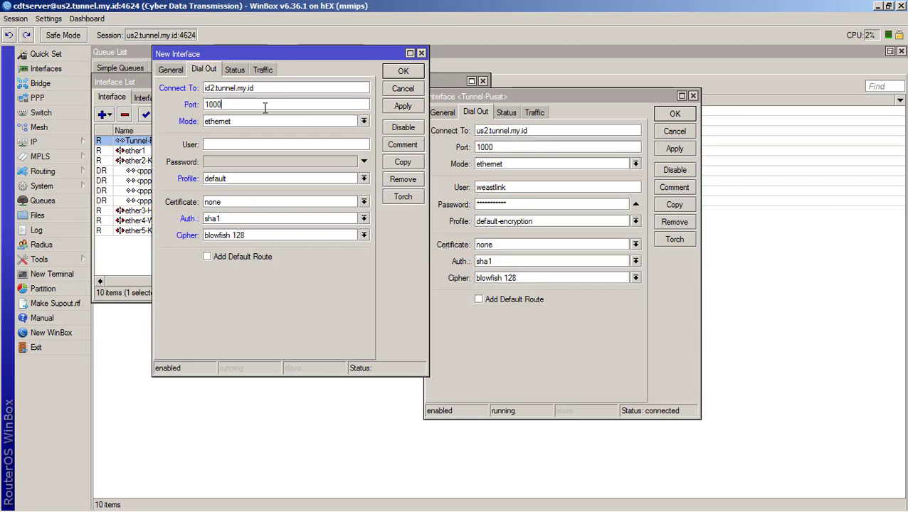
- Partly enter the user name and paste id2.tunnel.my.id again as the connection target
left_click(259, 145)
type("cobad")
key("alt+Tab")
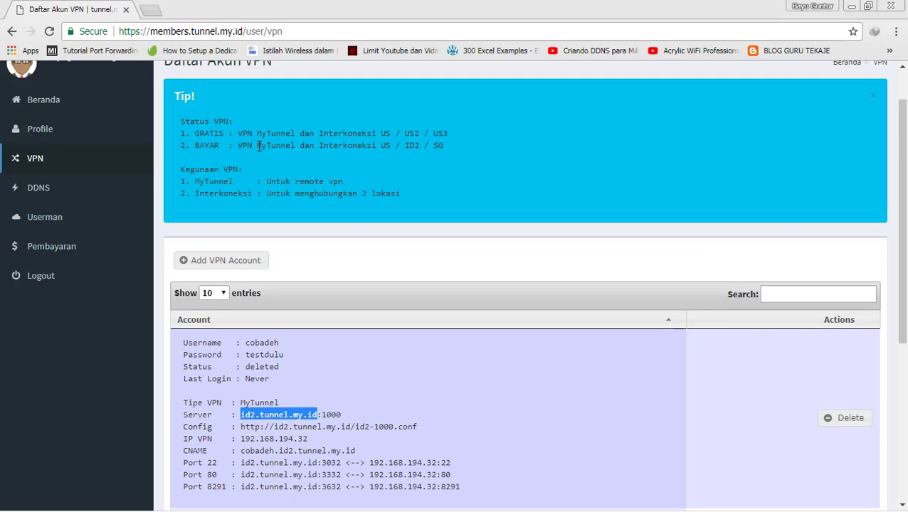
key("alt+Tab")
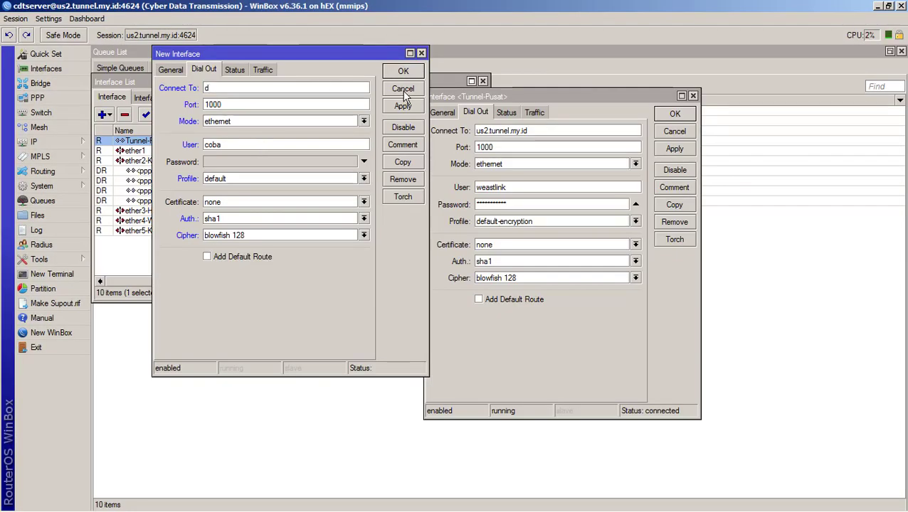
key("alt+Tab")
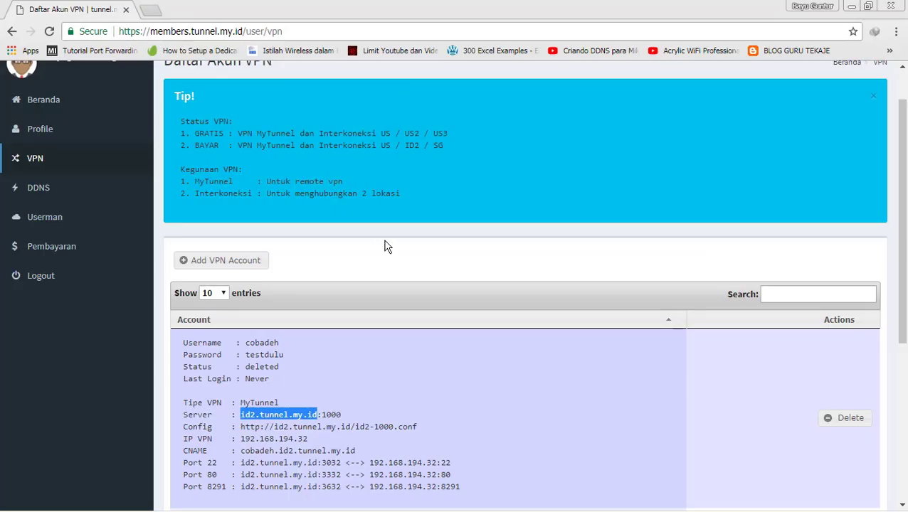
key("alt+Tab")
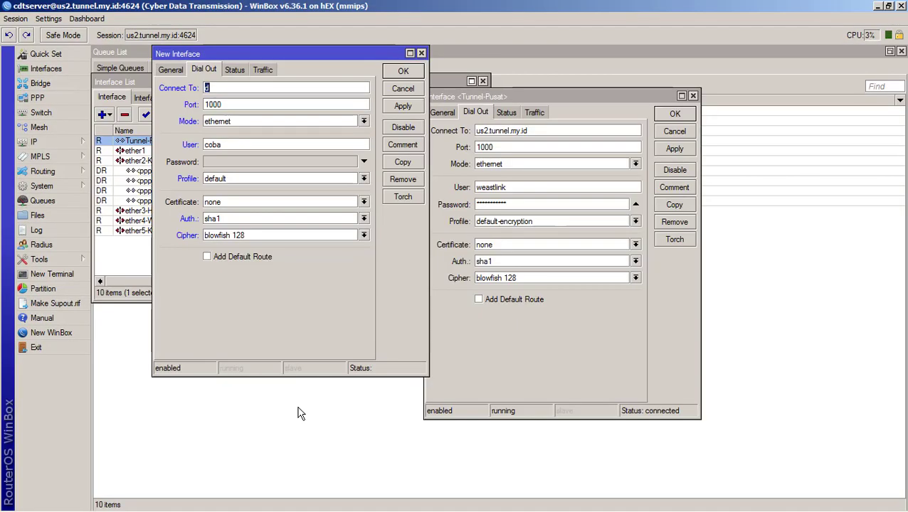
key("ctrl+v")
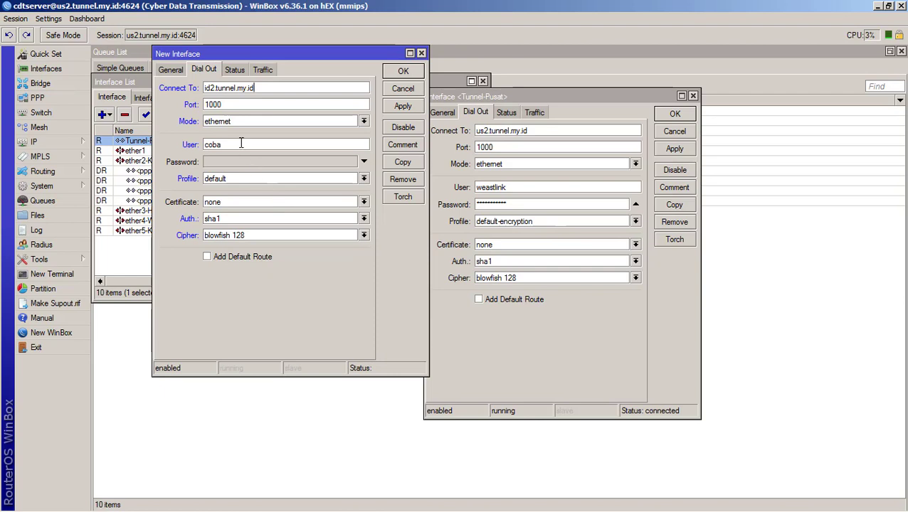
- Correct the User field to the full VPN account username, checking it against the browser
left_click(241, 144)
type("dulu")
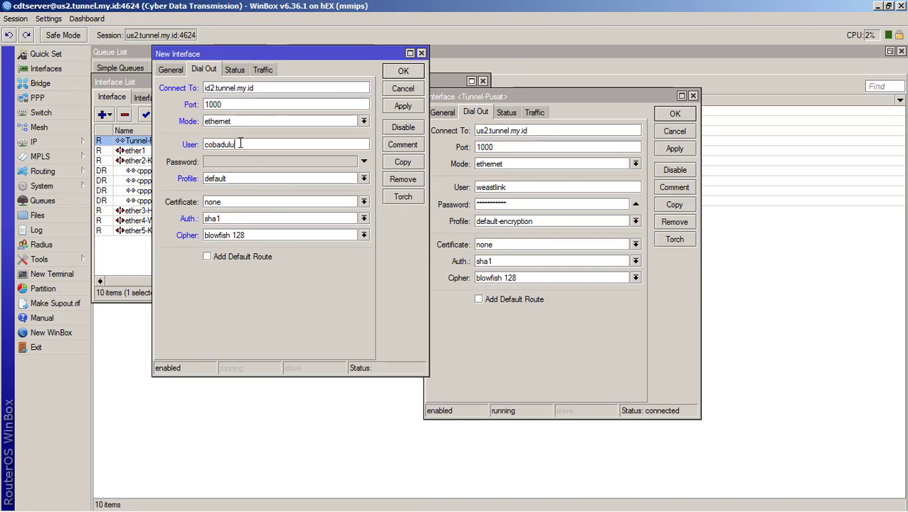
key("alt+Tab")
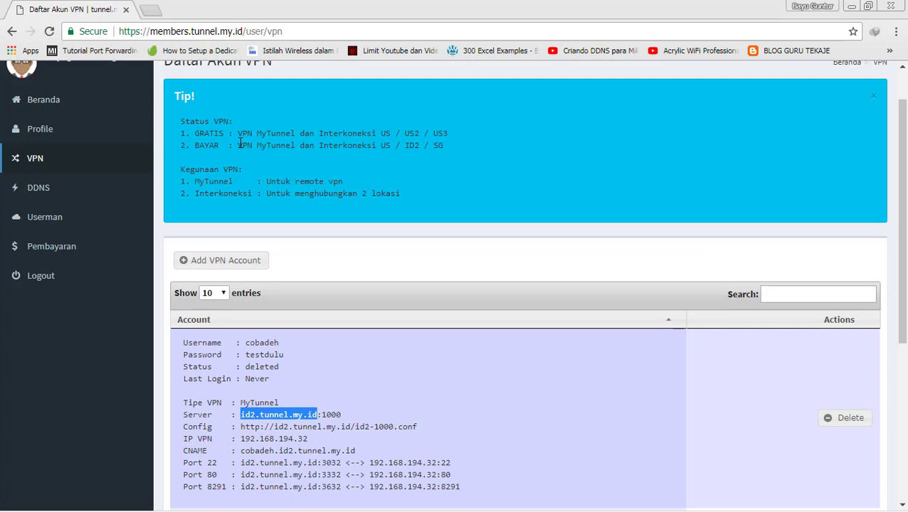
key("alt+Tab")
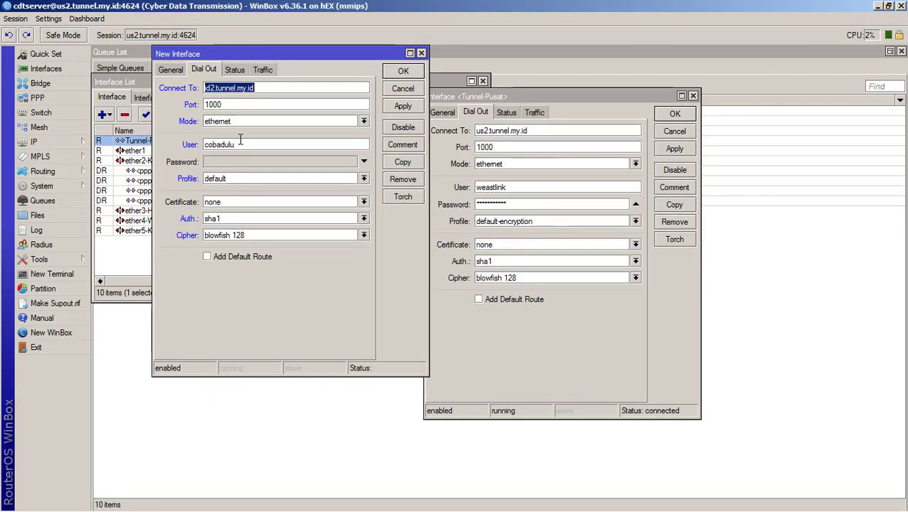
left_click(248, 148)
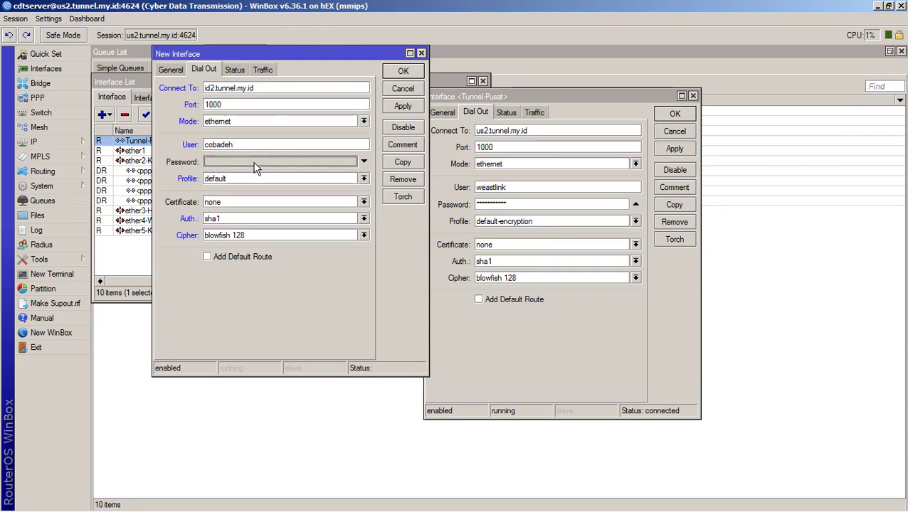
- Enter the VPN account password in the Password field
left_click(255, 166)
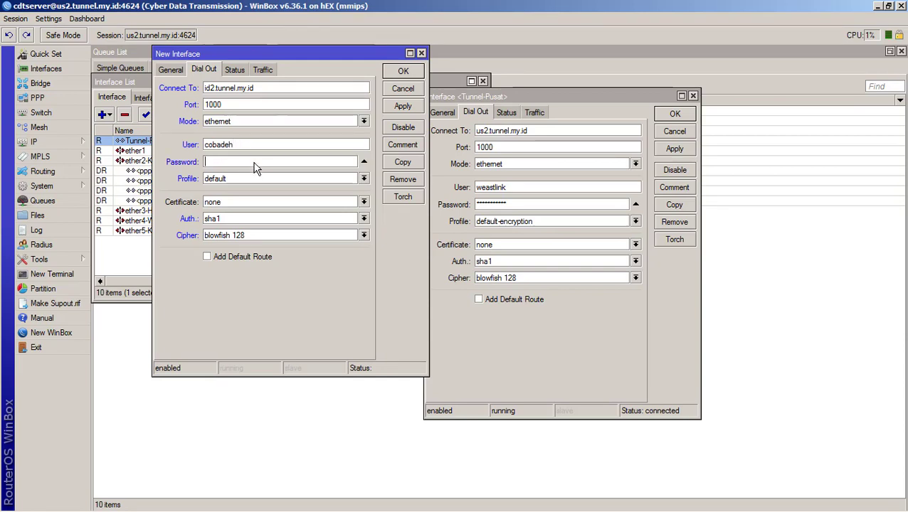
left_click(364, 179)
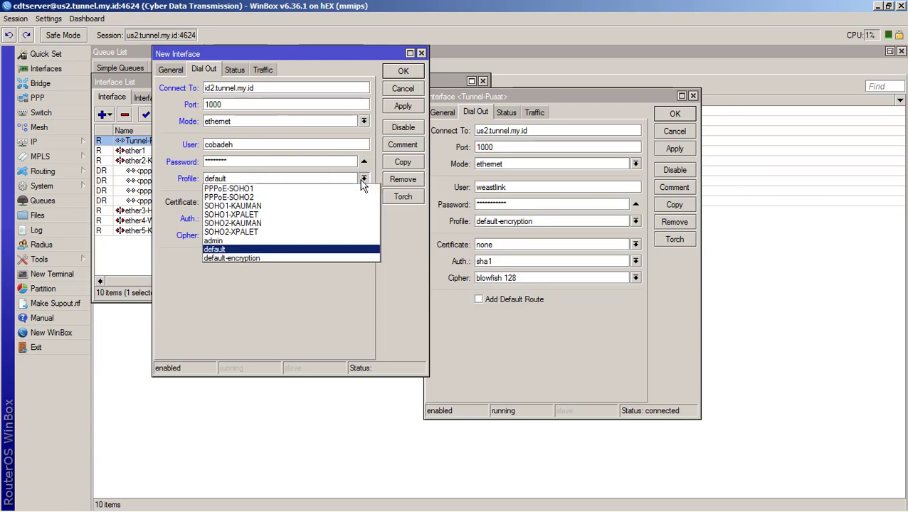
- Set the profile to default-encryption, then close the New Interface window unsaved
left_click(249, 260)
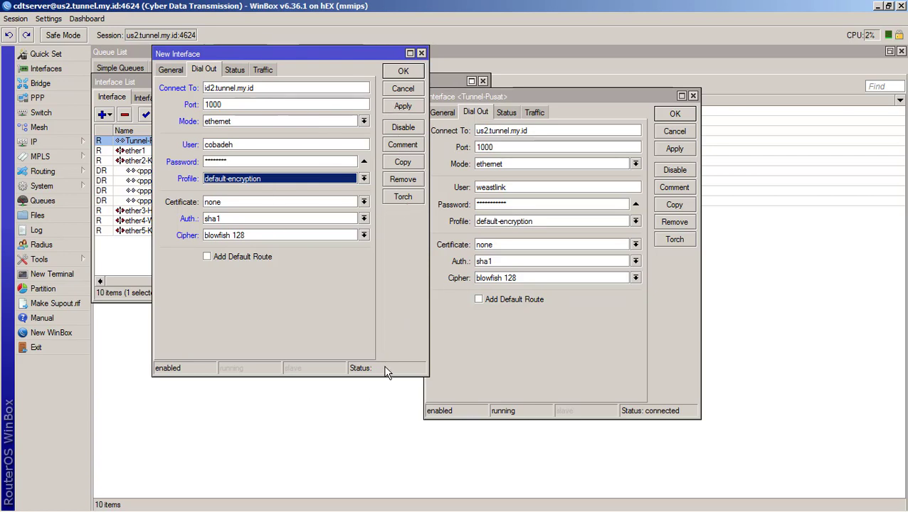
left_click(421, 53)
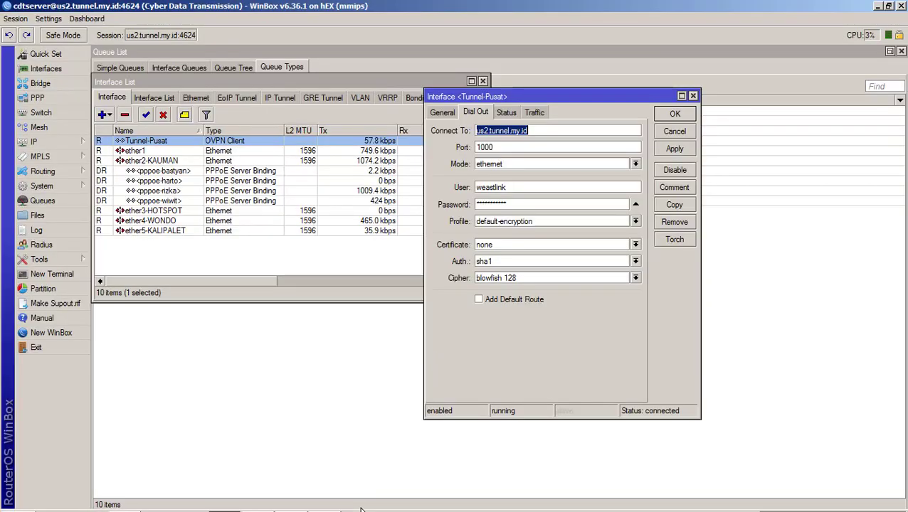
mouse_move(361, 509)
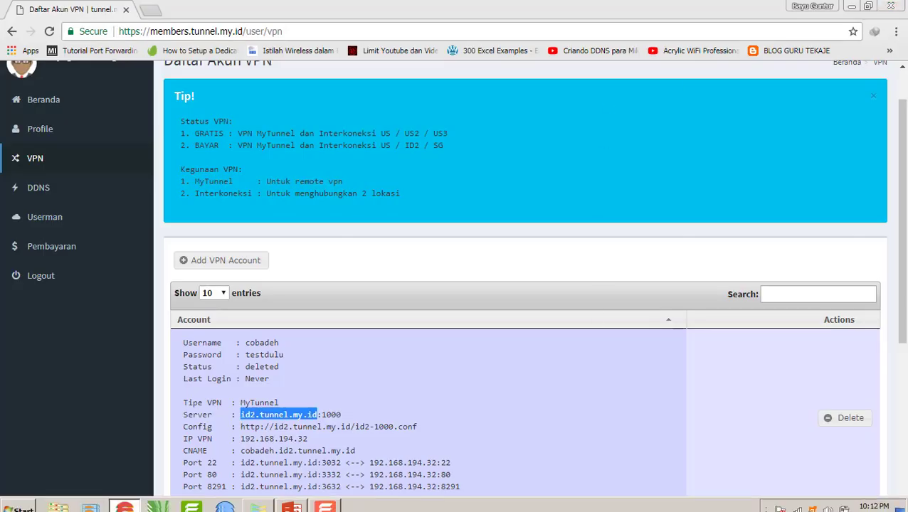
- Select id2.tunnel.my.id:3632 on the account's Port 8291 line in the VPN list
scroll(423, 329, "down", 2)
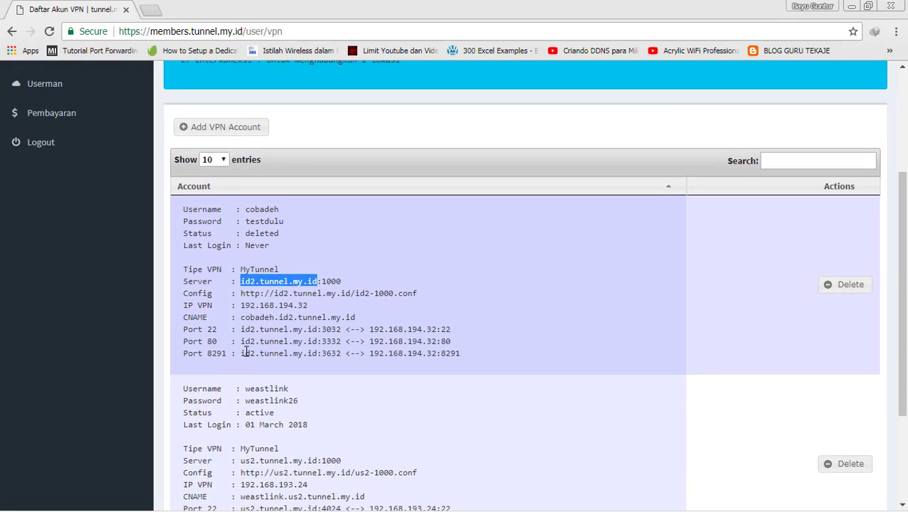
left_click_drag(242, 353, 343, 353)
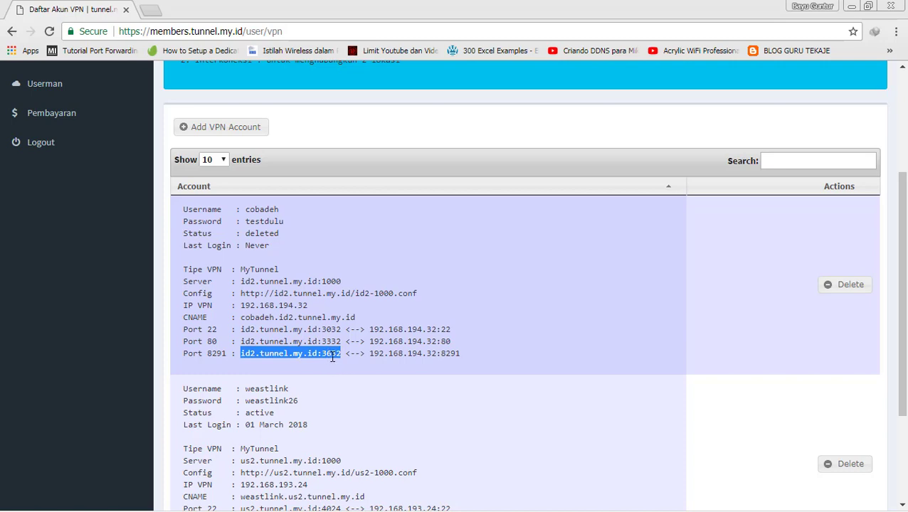
key("alt+Tab")
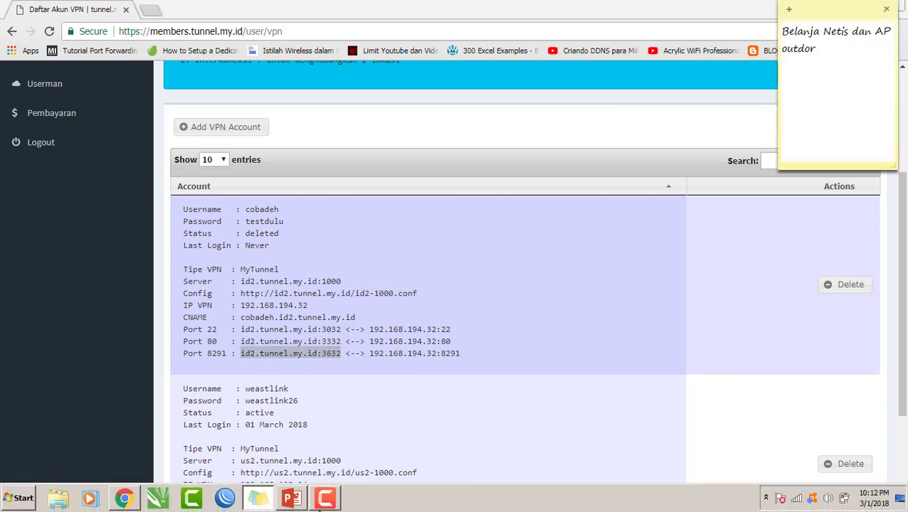
- Bring WinBox's window forward, then return to Chrome
left_click(224, 500)
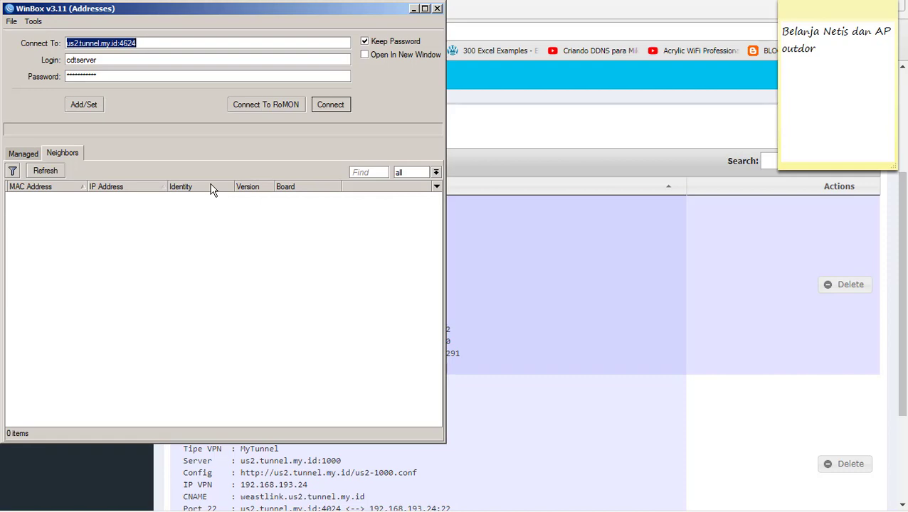
key("alt+Tab")
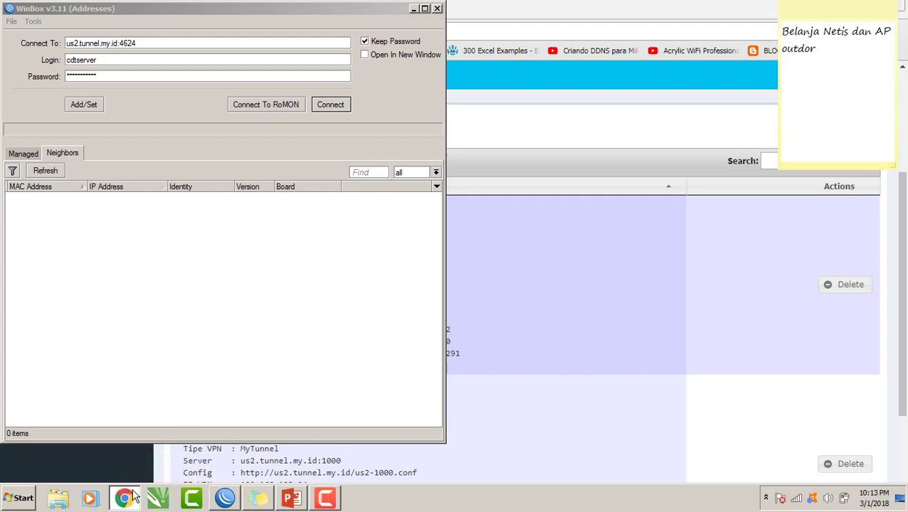
left_click(125, 497)
- Load youtube.com in a new tab and go to the signed-in user's own channel
left_click(149, 10)
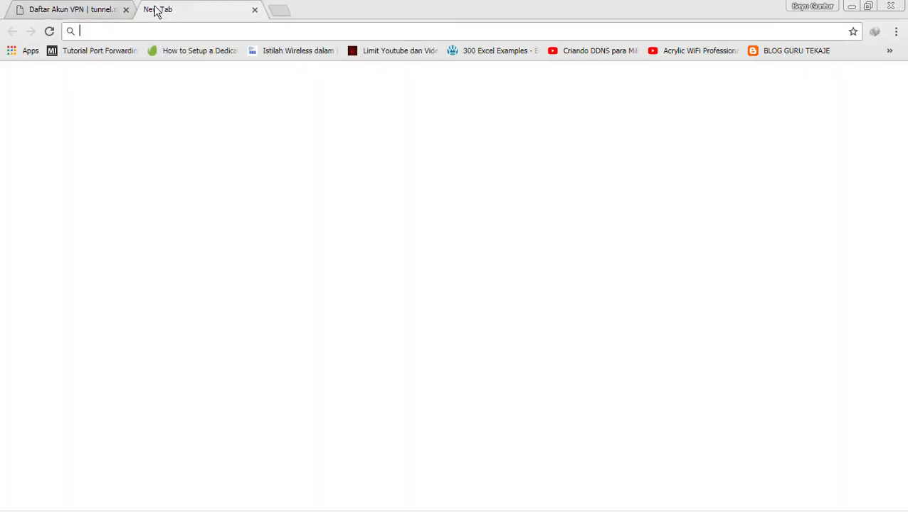
type("youtube.com")
key("Return")
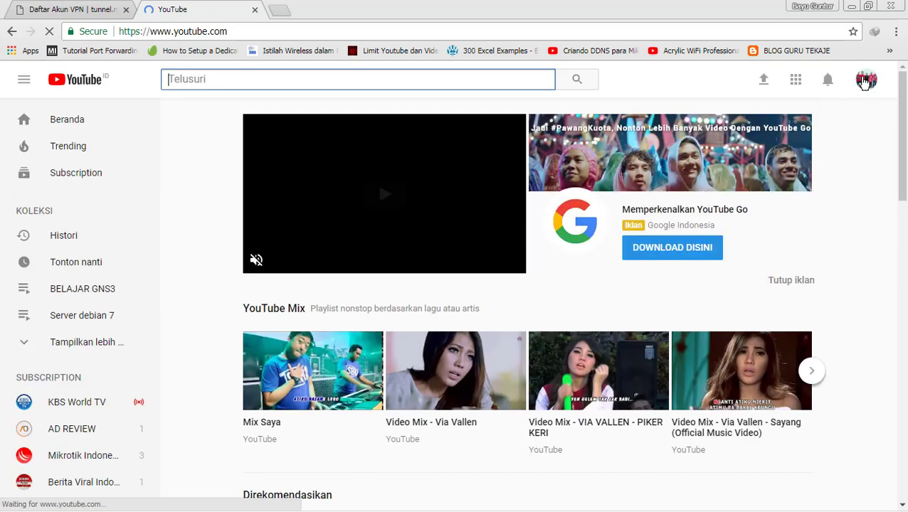
left_click(866, 79)
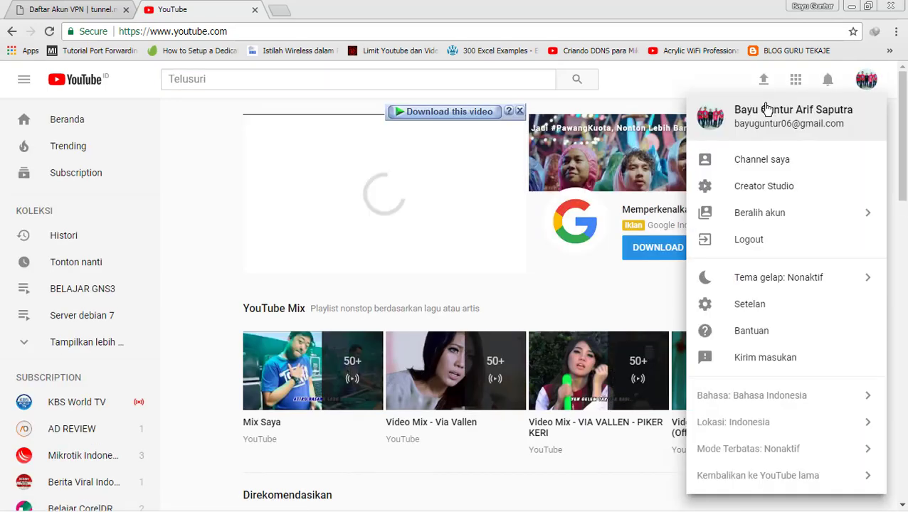
left_click(748, 157)
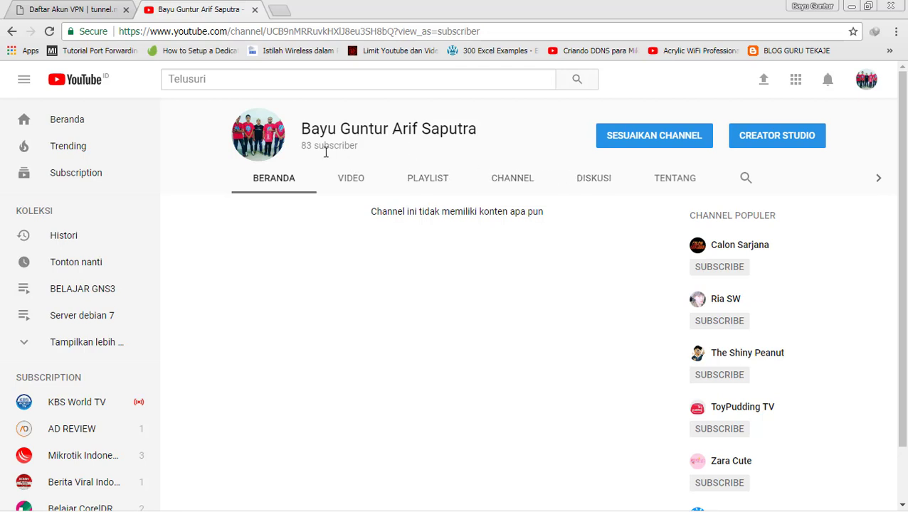
- Show the channel's VIDEO tab of uploads, glancing at notifications and scrolling the list
left_click(348, 178)
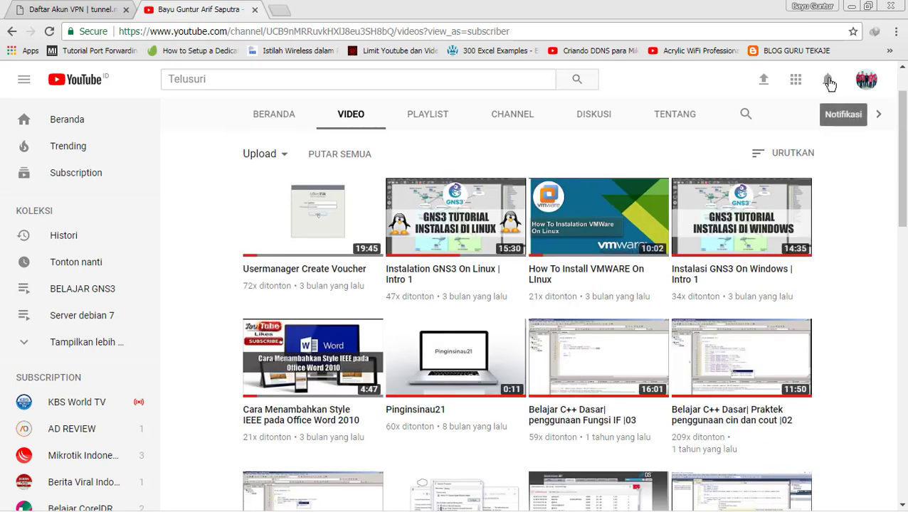
left_click(829, 82)
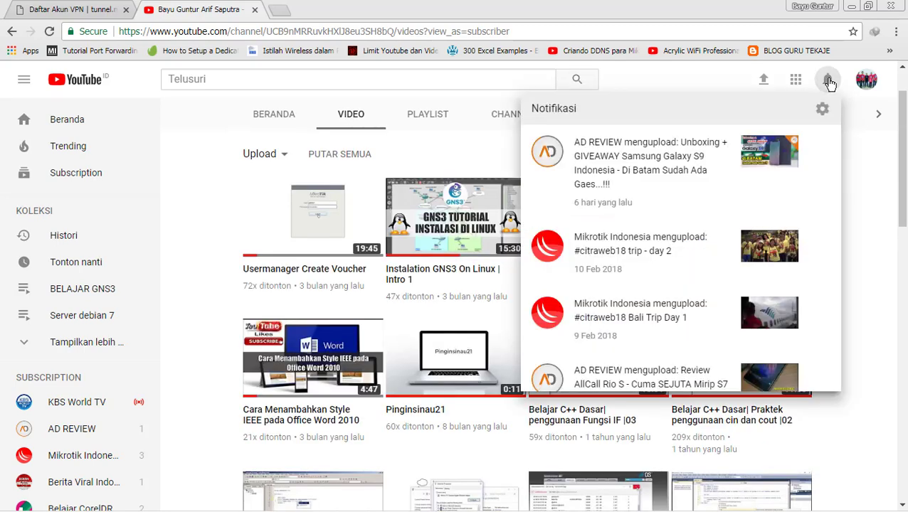
left_click(829, 82)
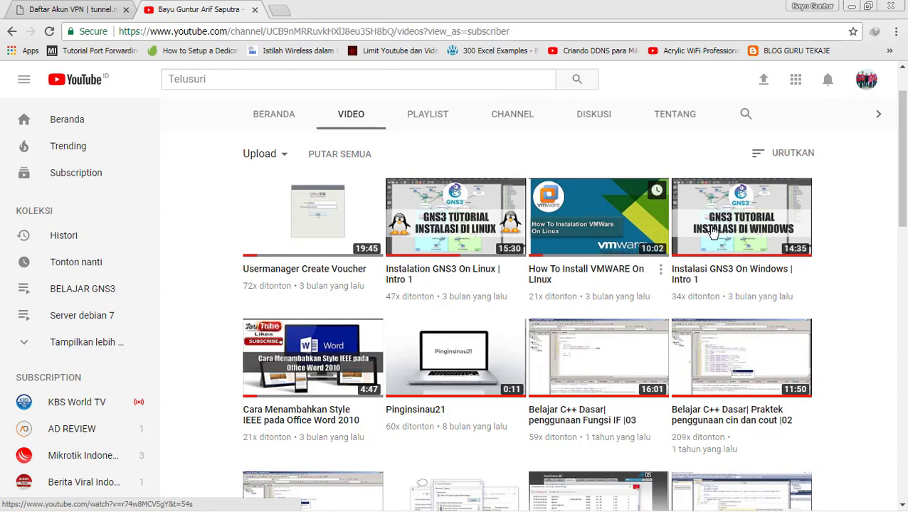
left_click_drag(903, 175, 905, 262)
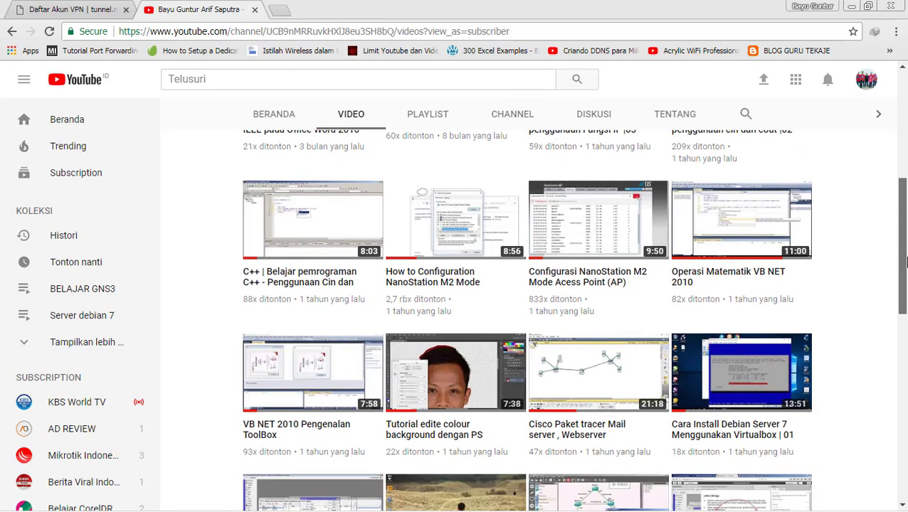
left_click_drag(905, 262, 906, 186)
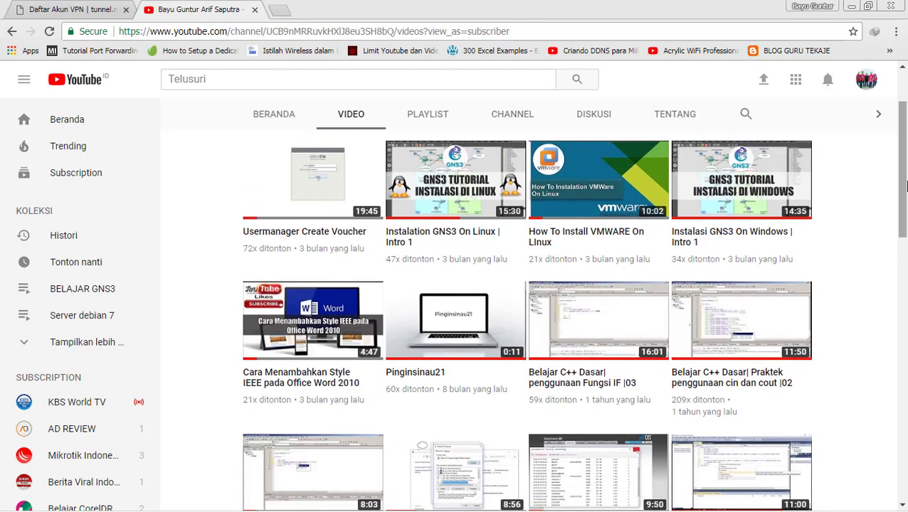